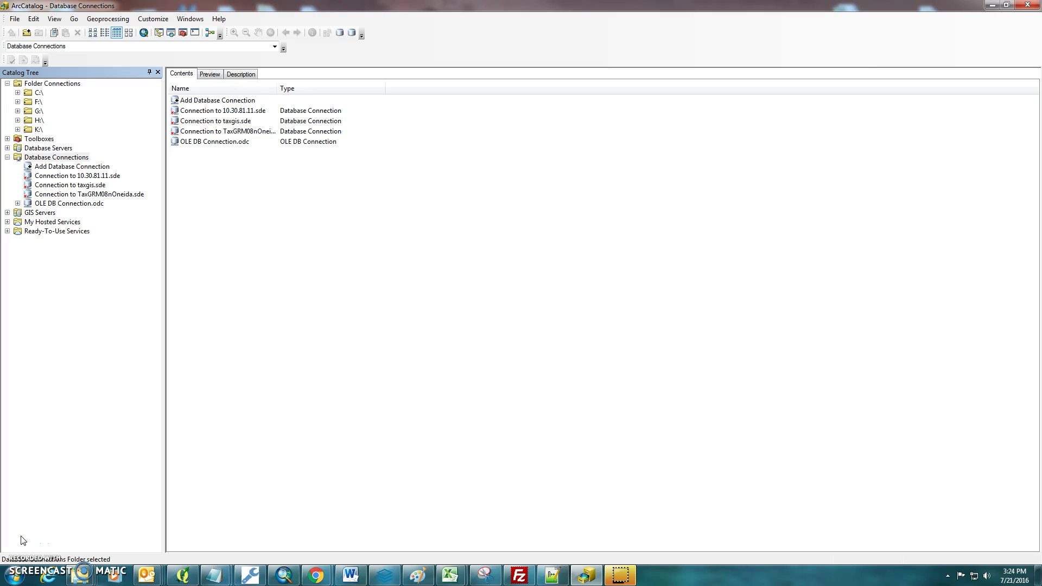
Search the Start menu for 'odbc' to list ODBC Administration.
left_click(13, 579)
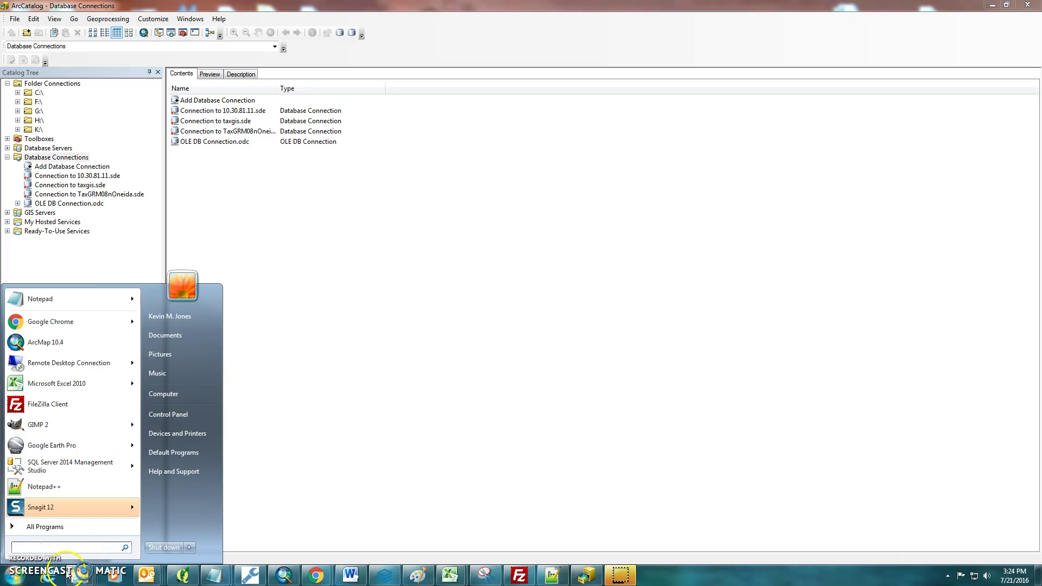
type("odbc")
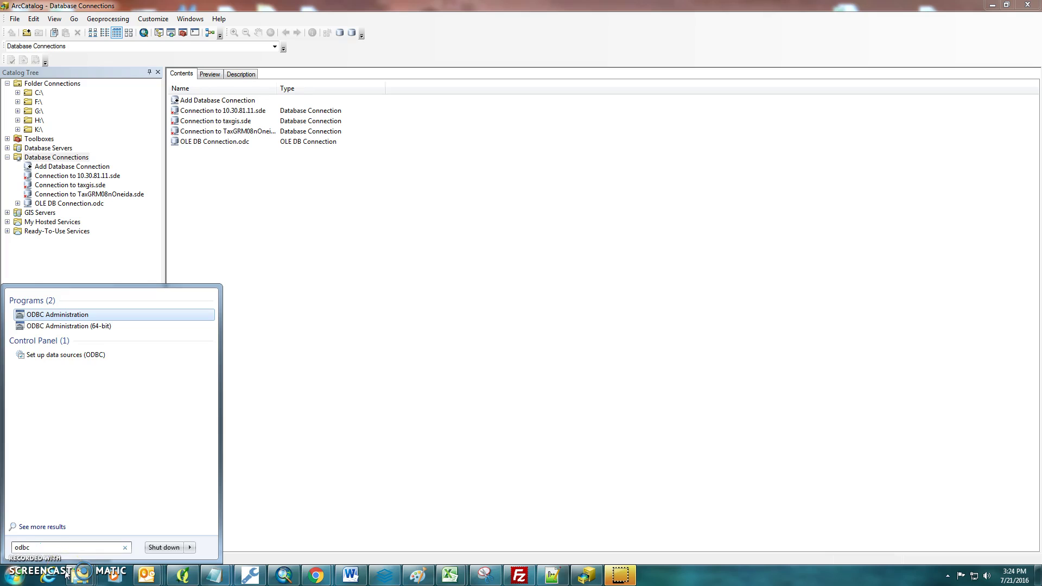
Launch ODBC Administration and select the AS400 entry under System DSN, dismissing the warning.
left_click(57, 323)
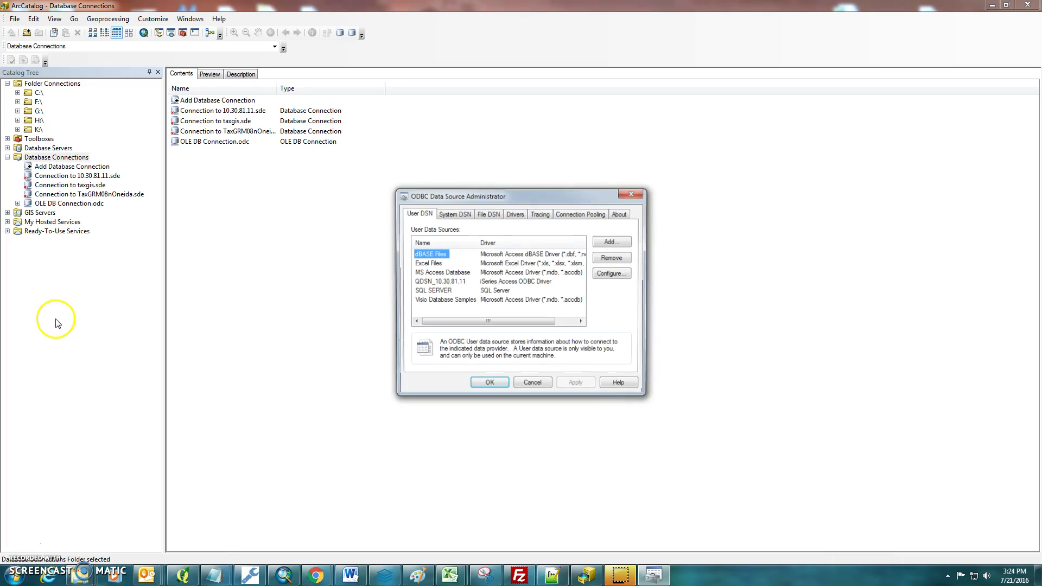
left_click(460, 216)
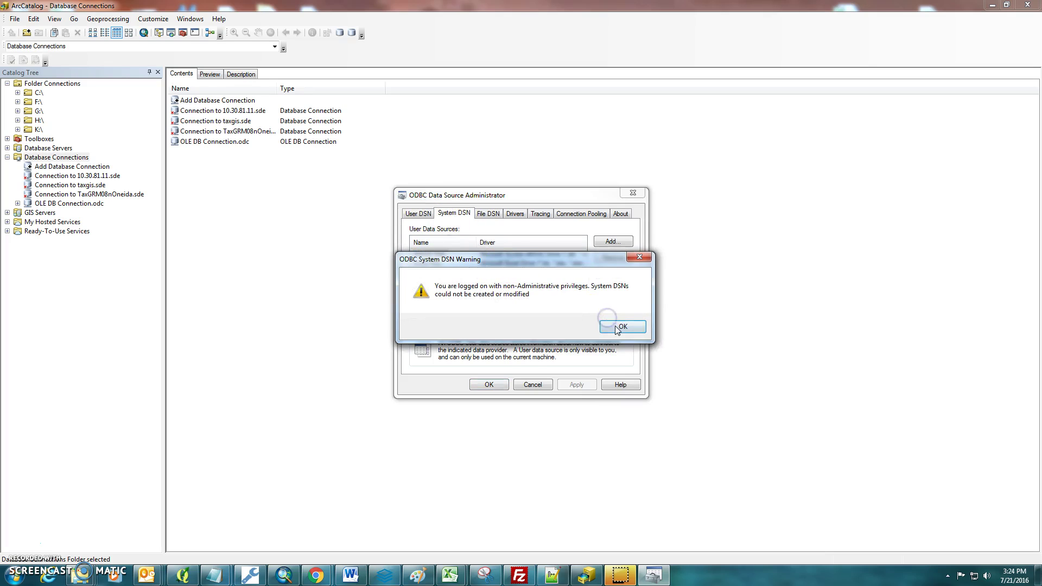
left_click(617, 329)
left_click(429, 258)
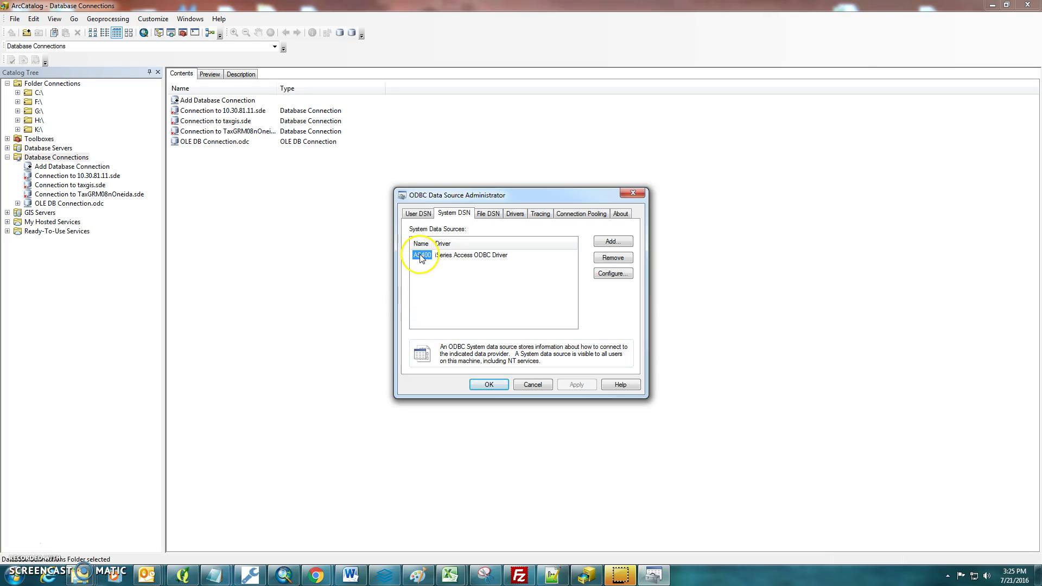
Review the AS400 data source's system address, then close everything without changes.
double_click(421, 255)
double_click(463, 340)
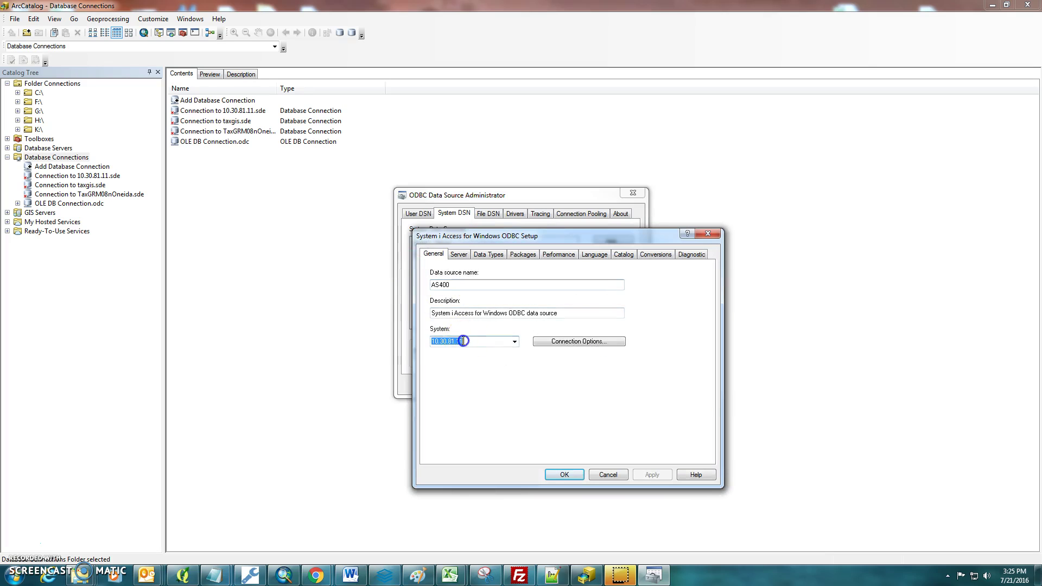
left_click(608, 476)
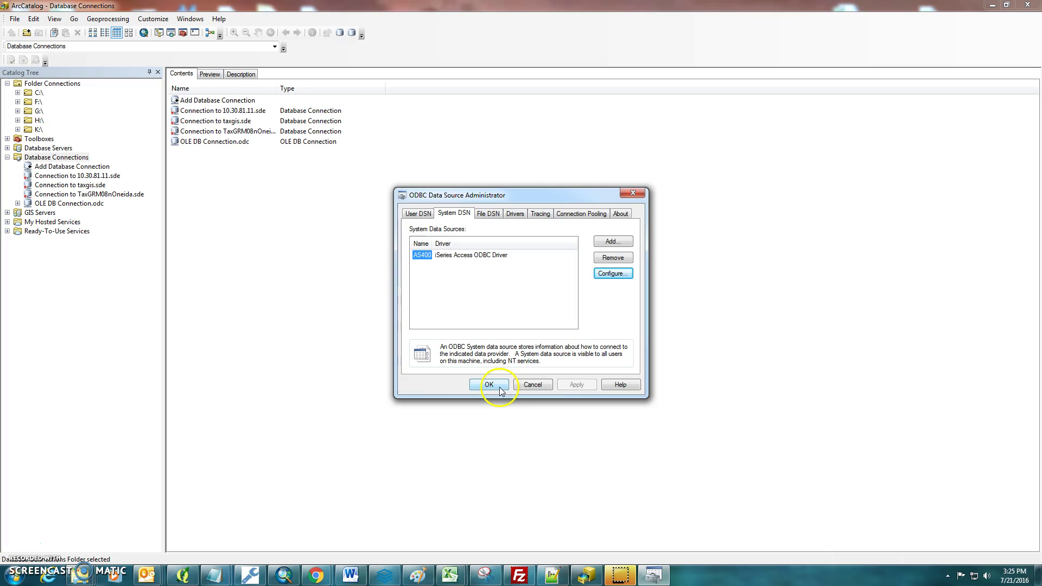
left_click(498, 389)
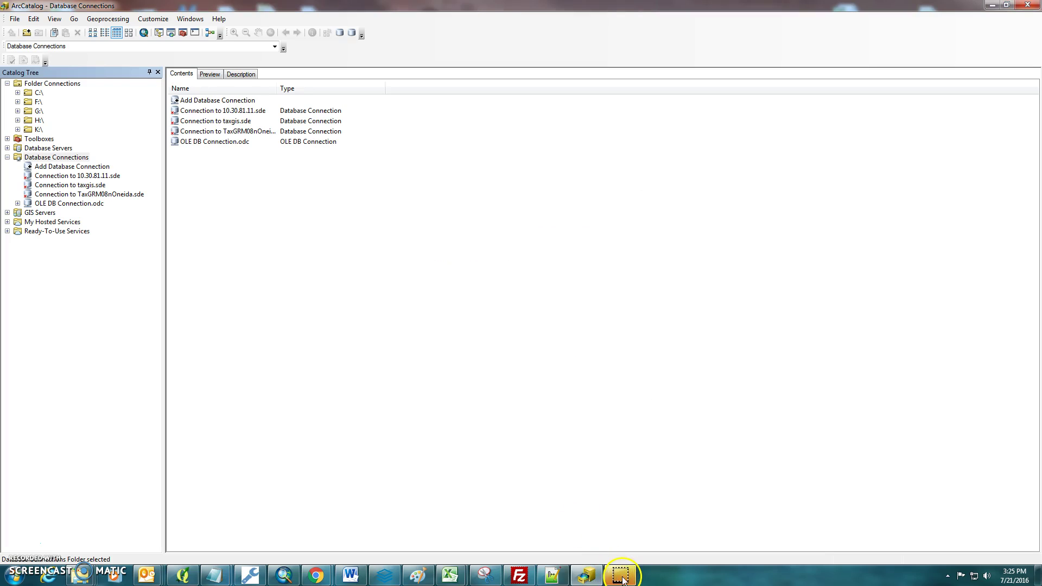
Through Customize, filter commands by 'ole' and put Add OLE DB Connection on ArcCatalog's toolbar.
mouse_move(608, 573)
right_click(448, 48)
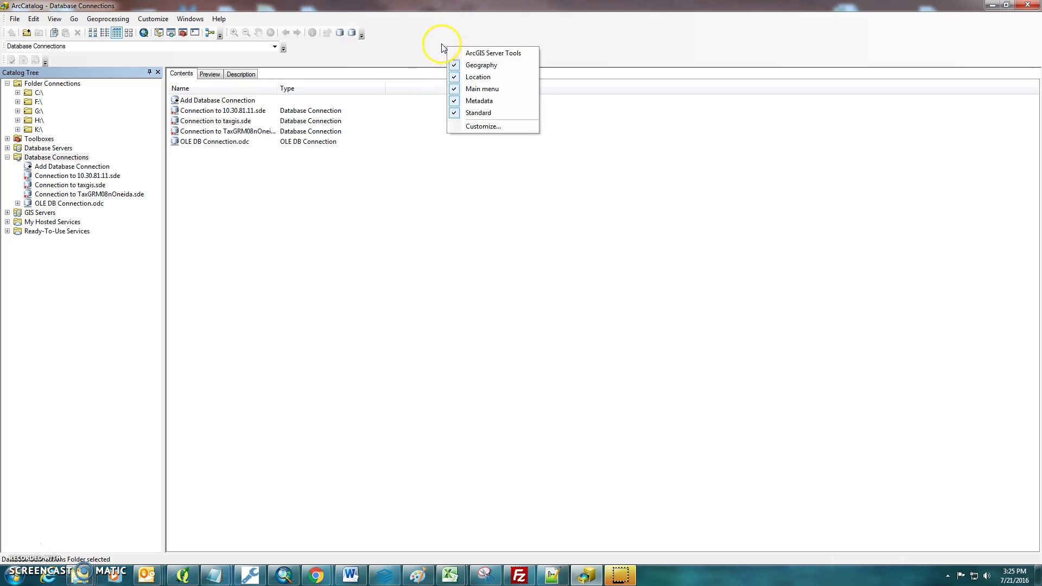
left_click(481, 127)
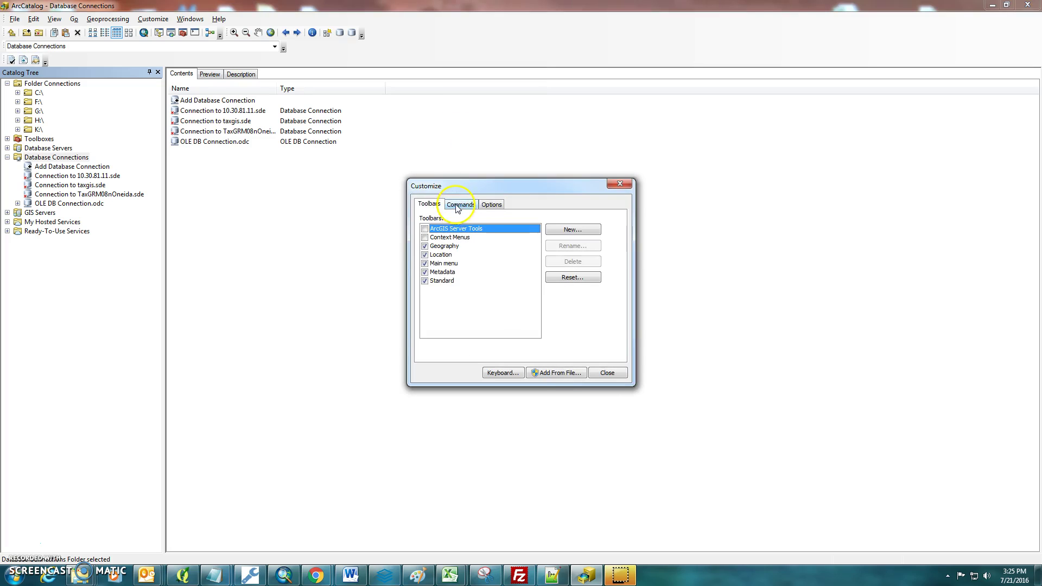
left_click(457, 209)
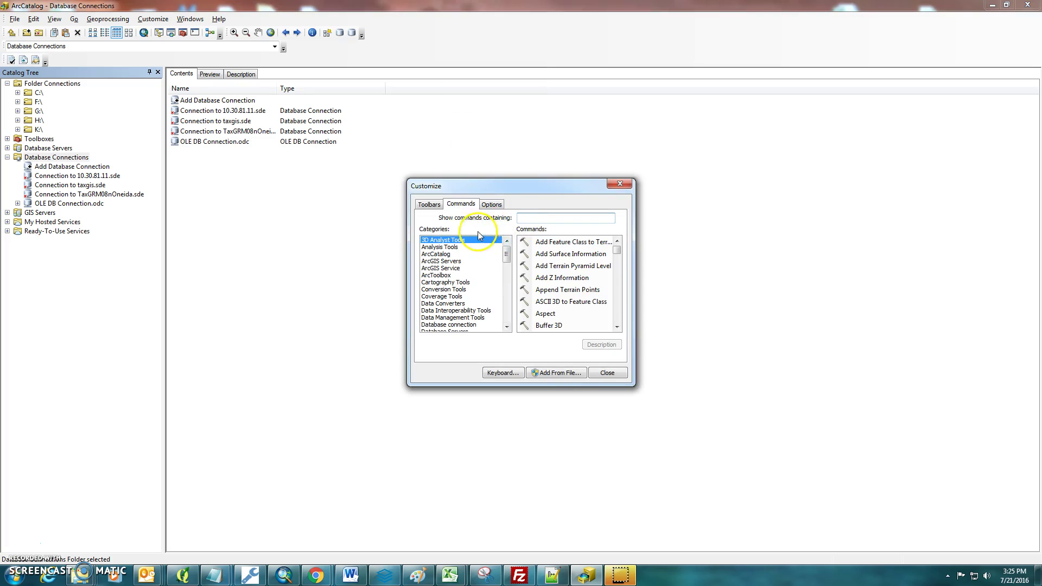
type("ole")
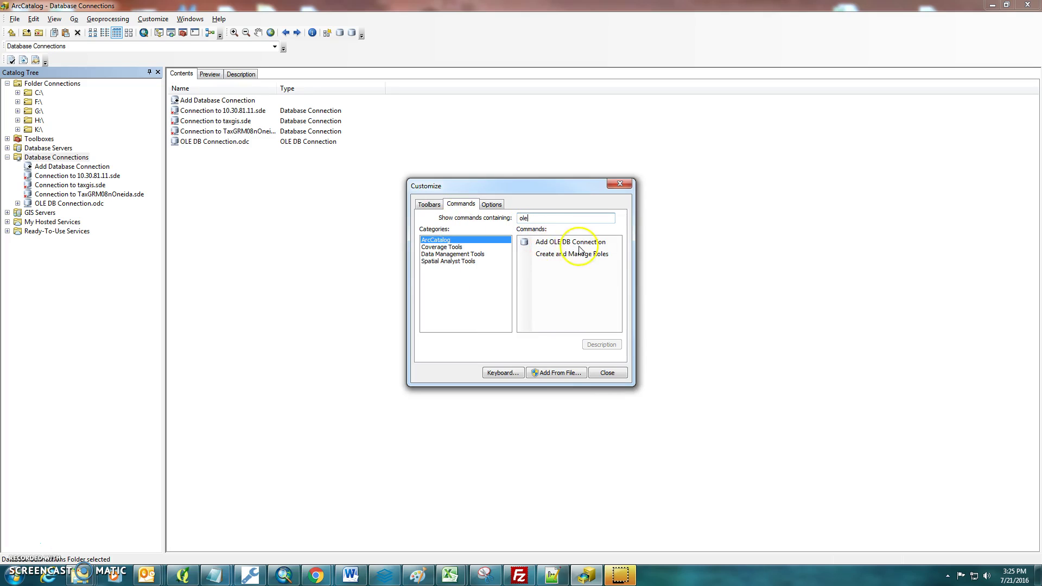
left_click(562, 244)
mouse_move(562, 245)
left_mouse_down()
mouse_move(516, 219)
mouse_move(356, 37)
left_mouse_up()
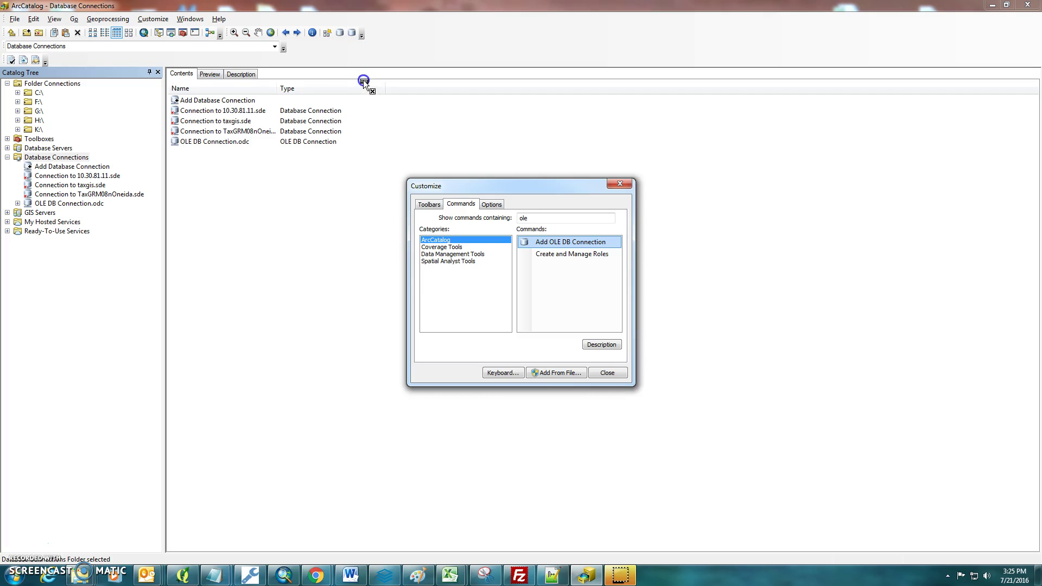
left_click_drag(361, 80, 363, 87)
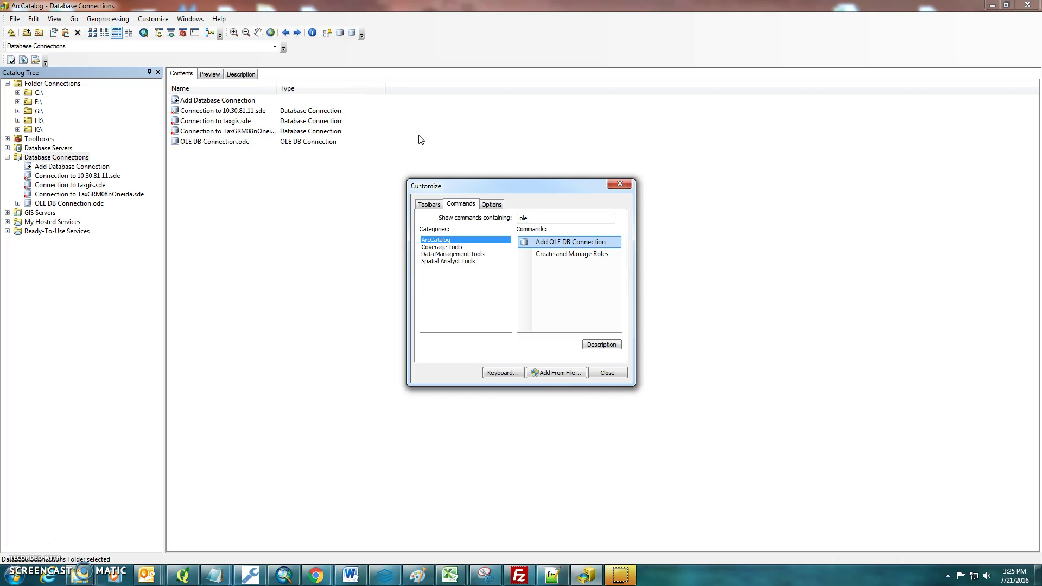
left_click(608, 373)
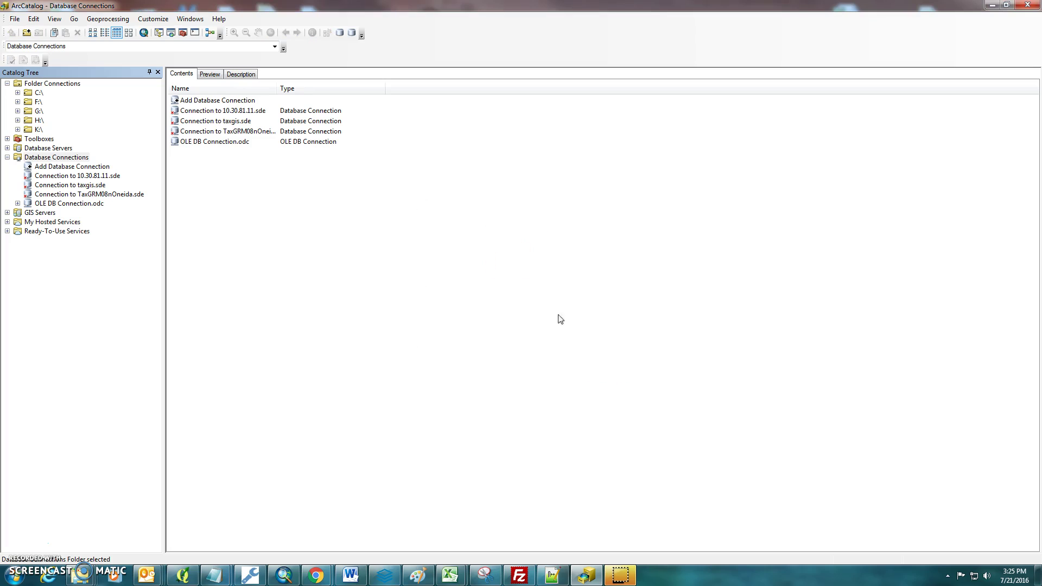
Start a new OLE DB connection using Microsoft OLE DB Provider for ODBC Drivers.
left_click(352, 33)
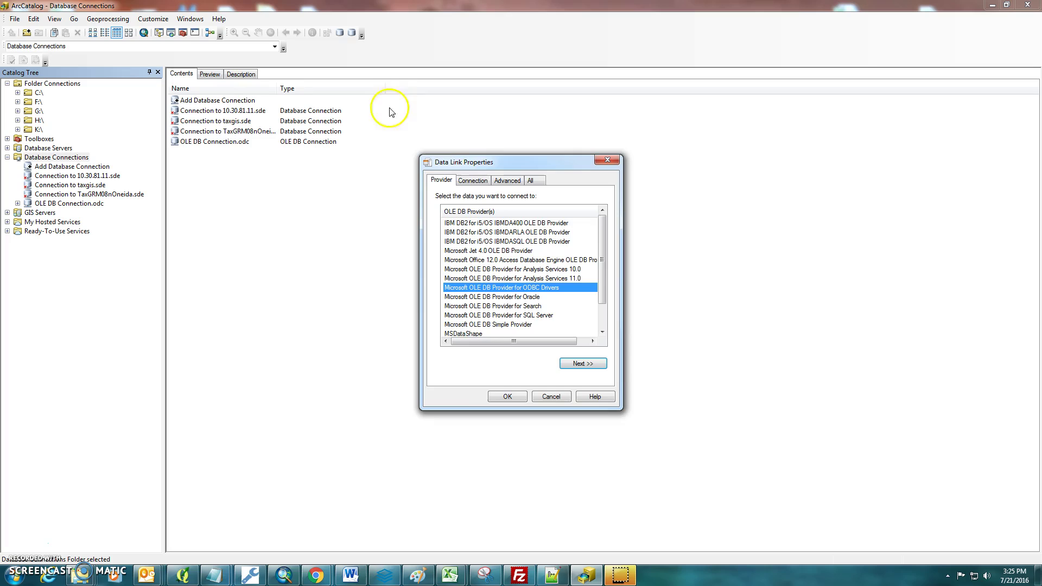
left_click_drag(471, 162, 461, 121)
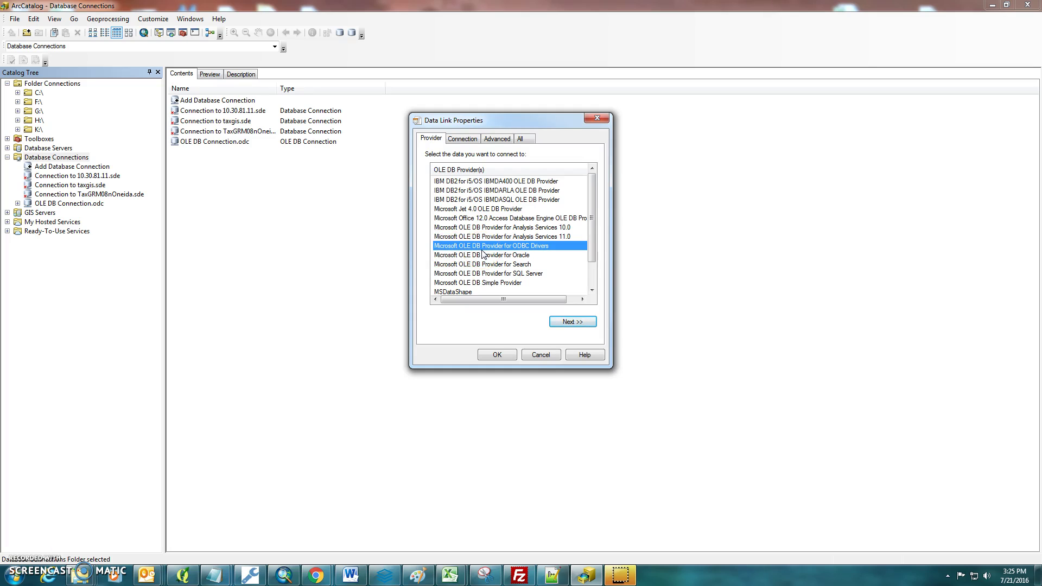
left_click(571, 321)
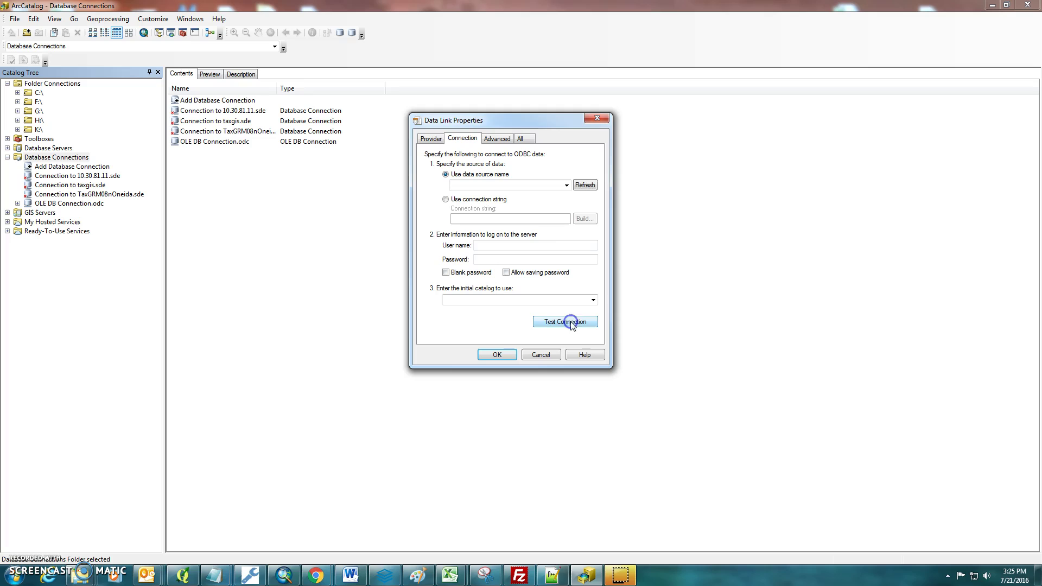
Point the connection at the AS400 data source with credentials and catalog S06140D5, and confirm.
left_click(566, 186)
left_click(468, 195)
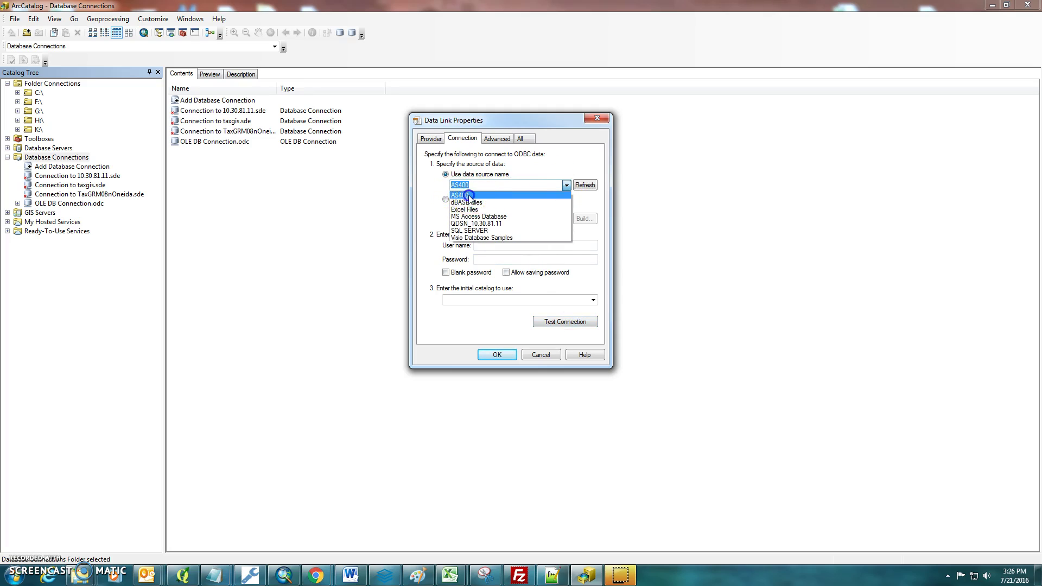
left_click(483, 245)
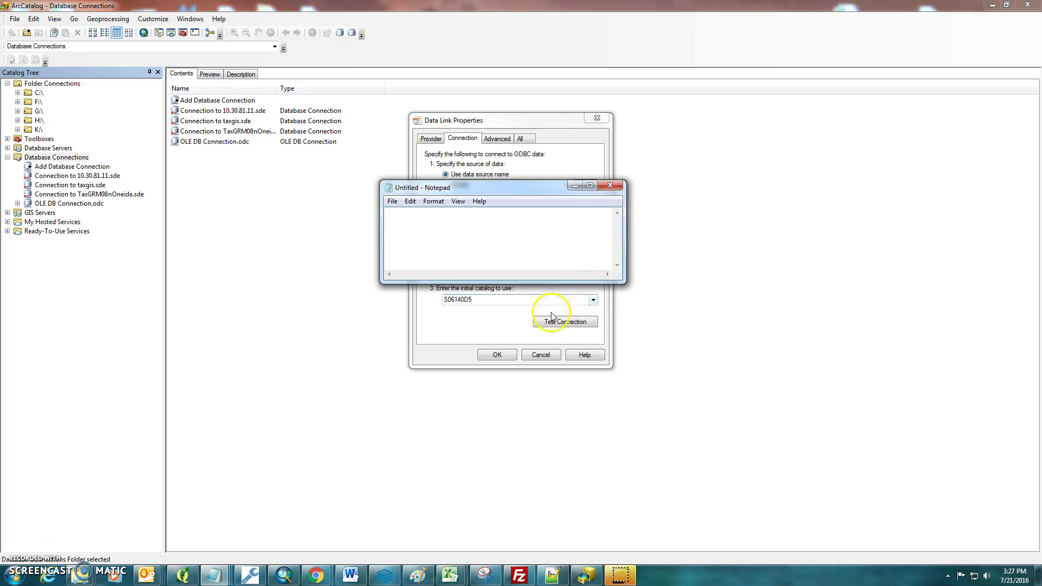
left_click(452, 315)
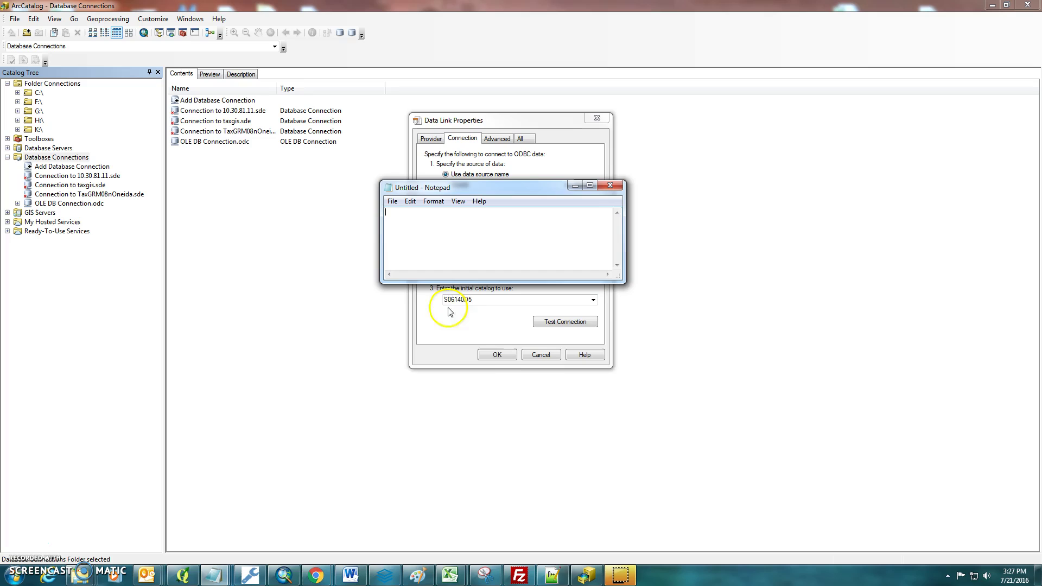
left_click(497, 355)
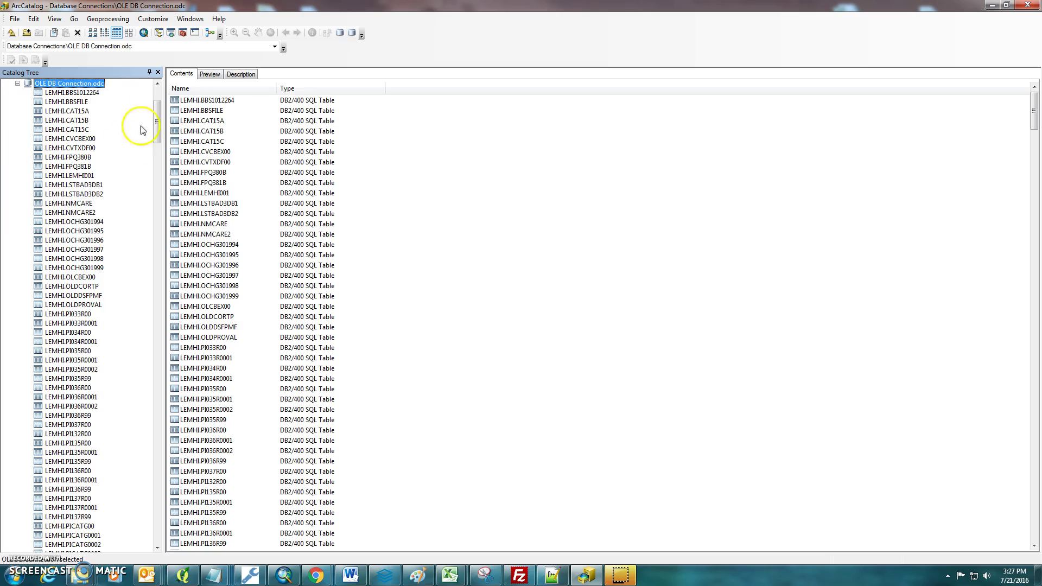
Scroll the OLE DB Connection.odc table list and select LEMHI.UAPARC00, a DB2/400 SQL Table.
left_click_drag(156, 117, 162, 519)
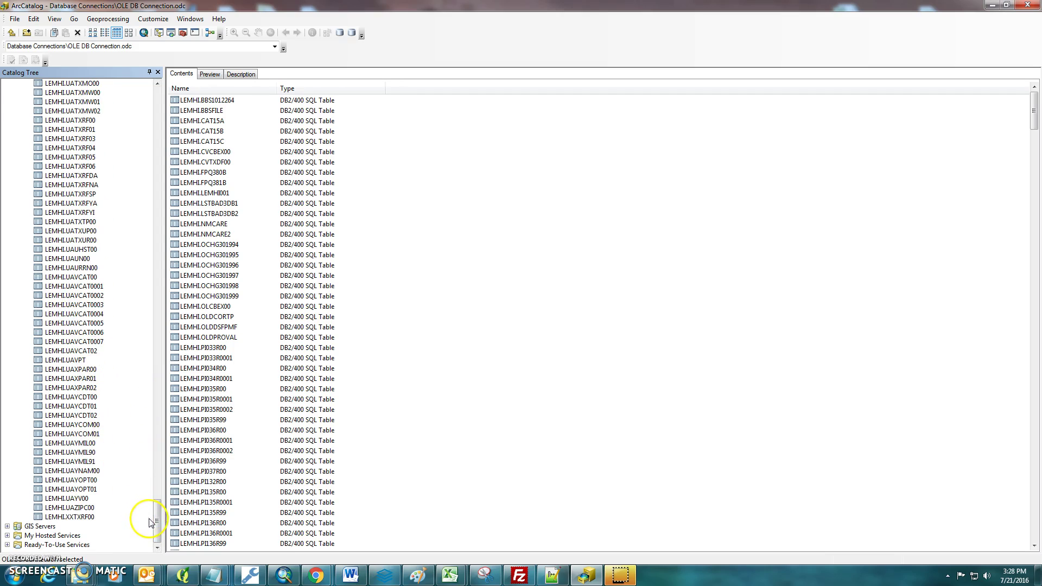
left_click_drag(158, 531, 156, 321)
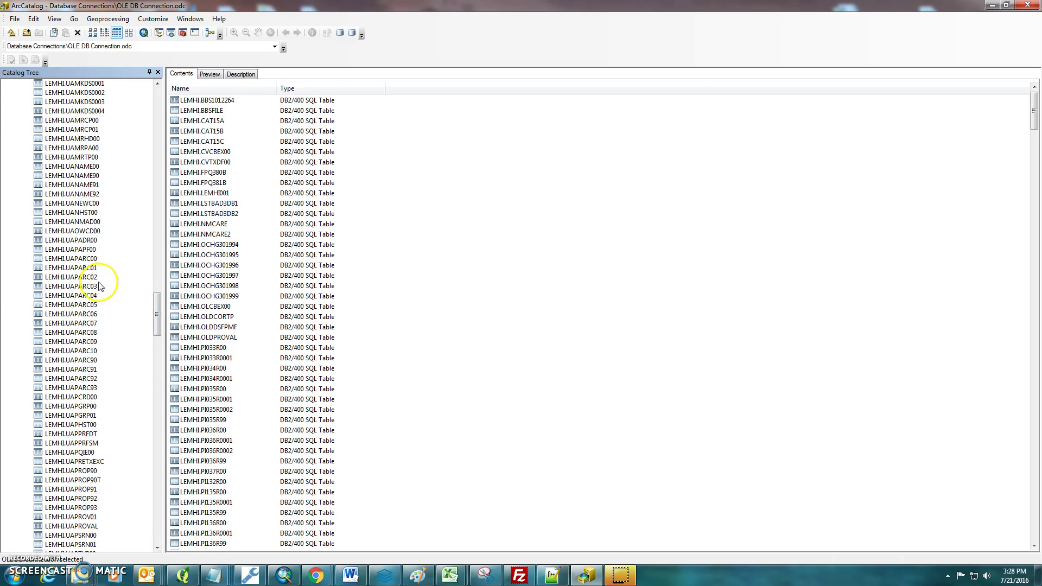
left_click(88, 260)
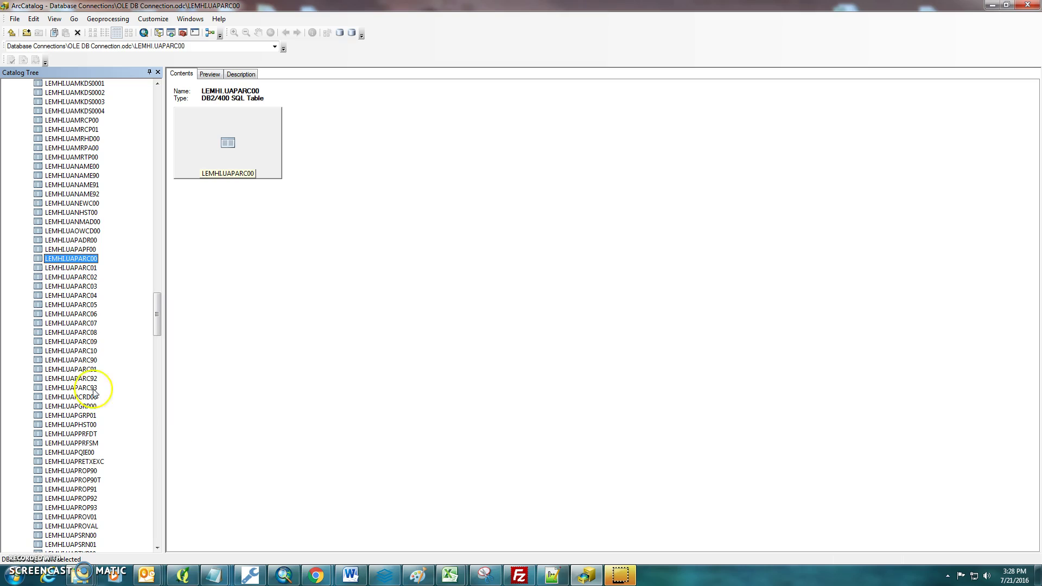
Bring ArcMap forward, restore its window, and close its Search pane.
left_click(285, 579)
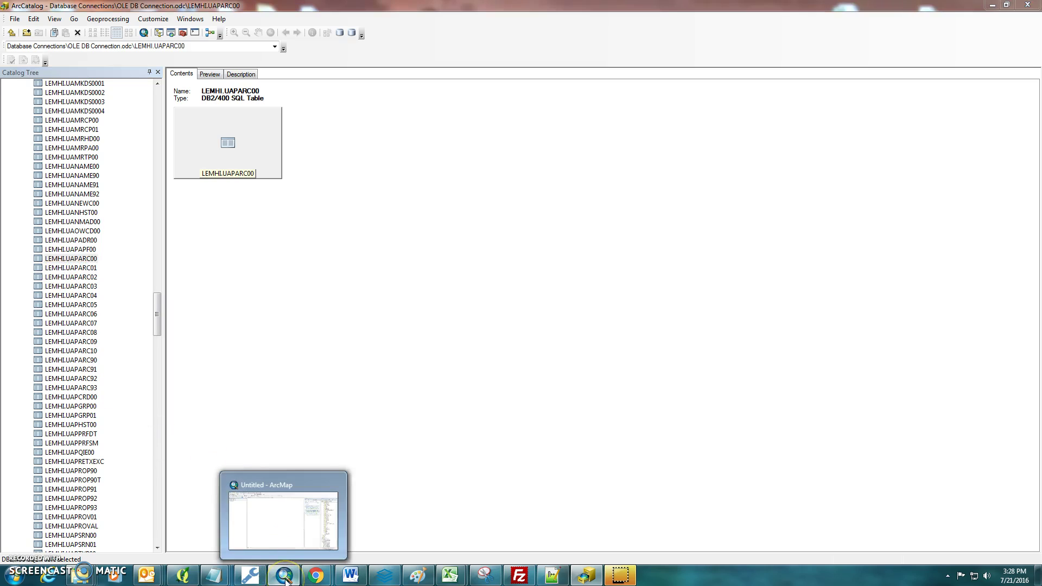
left_click_drag(476, 20, 526, 30)
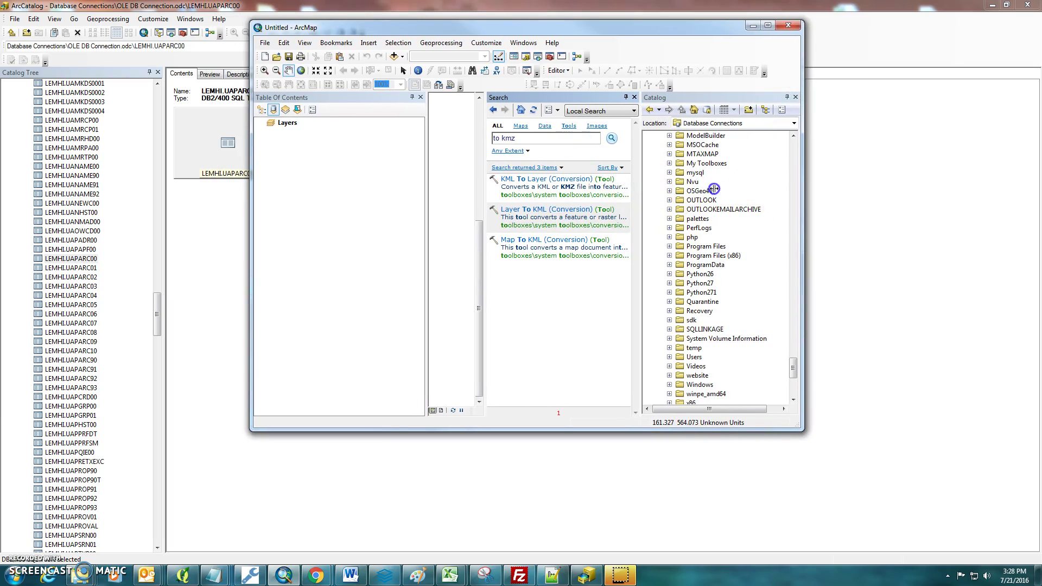
left_click_drag(714, 189, 749, 190)
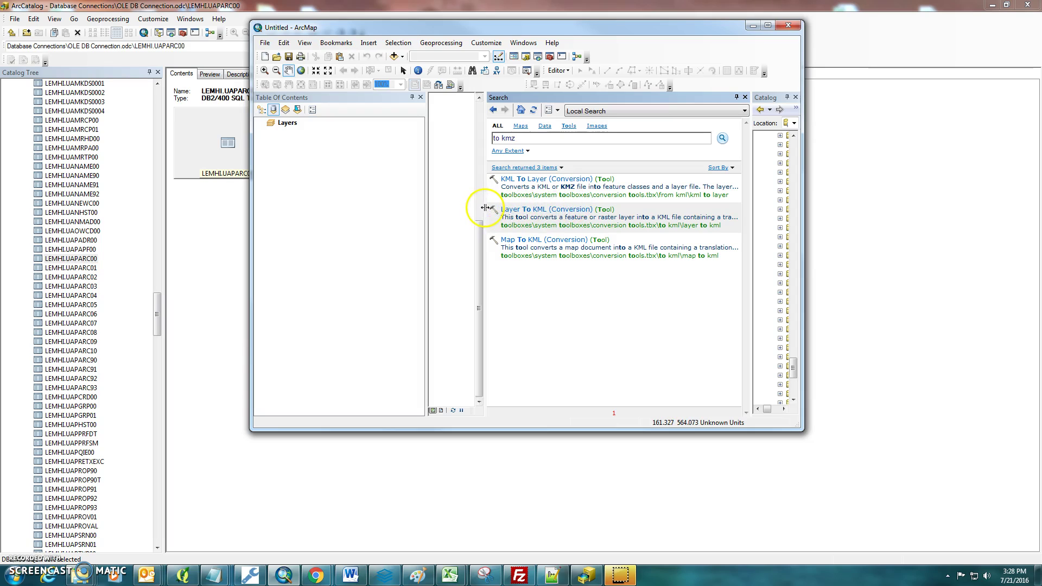
left_click_drag(490, 208, 706, 223)
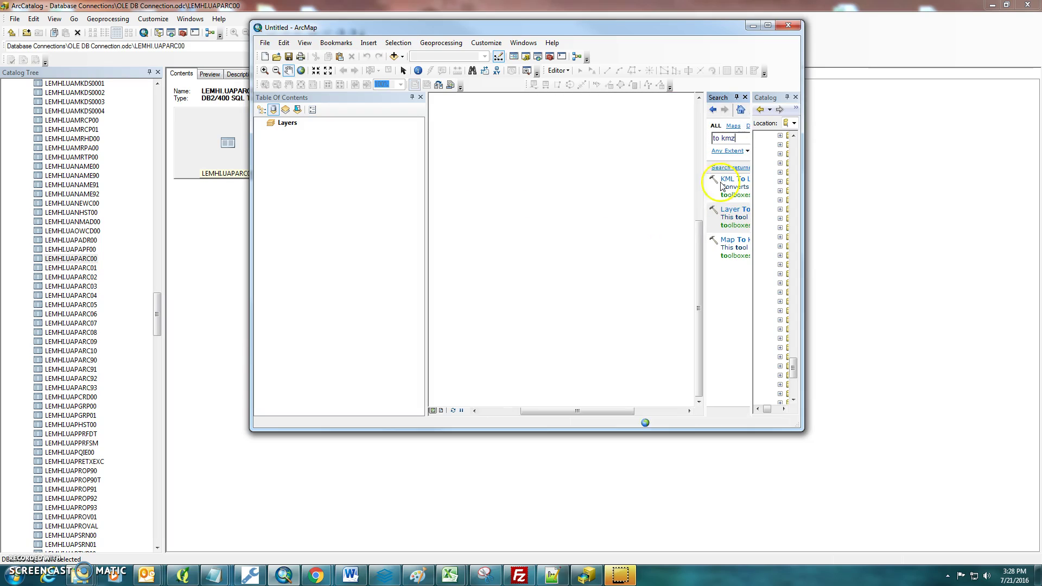
left_click(746, 97)
Place ArcCatalog top-left and ArcMap on the right, then drag the connection's table into the map.
left_click_drag(537, 26, 795, 63)
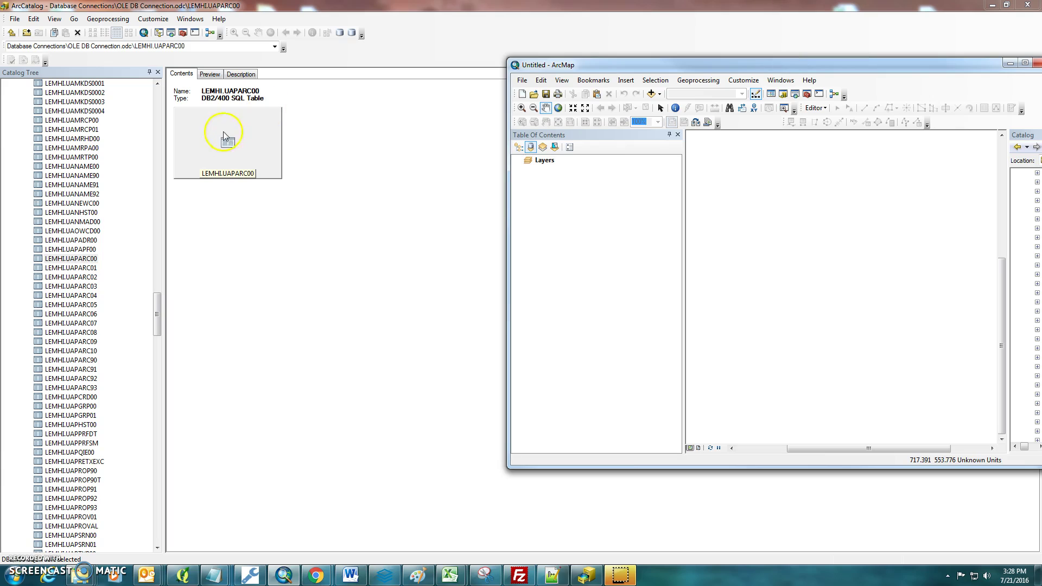
left_click_drag(155, 306, 156, 93)
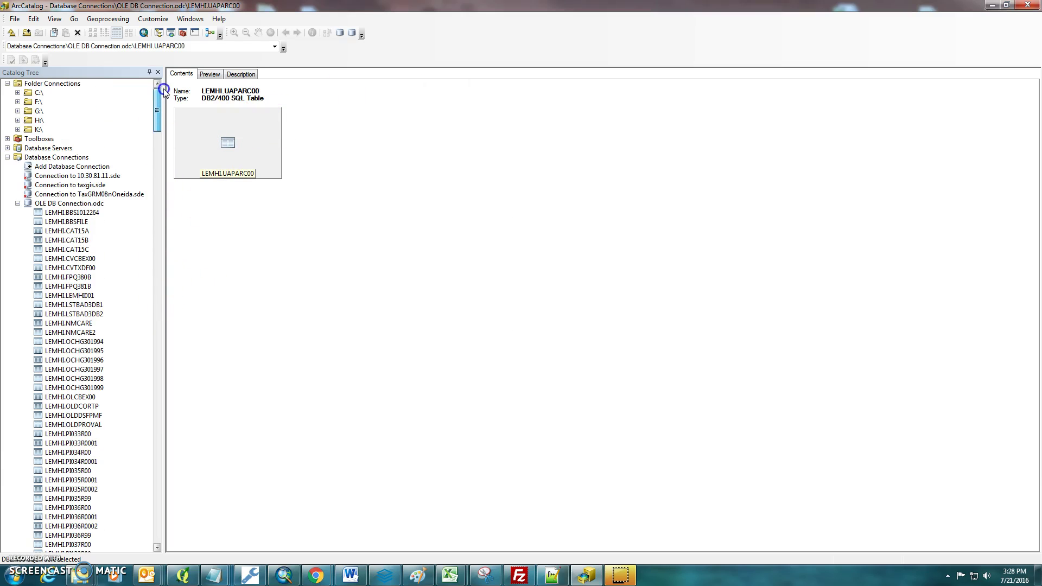
left_click_drag(846, 11, 581, 31)
left_click_drag(894, 65, 1018, 65)
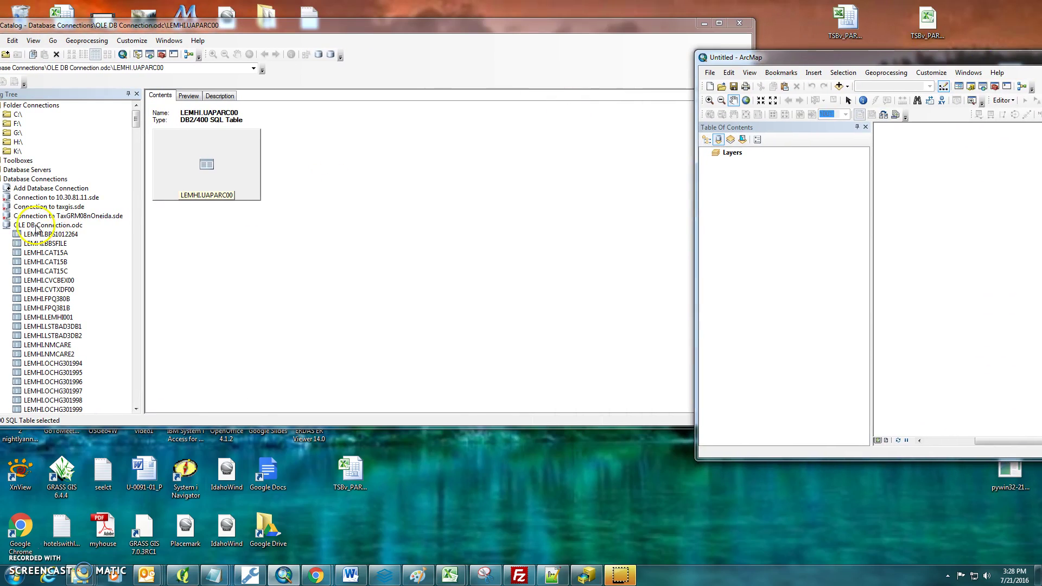
left_click_drag(48, 225, 832, 261)
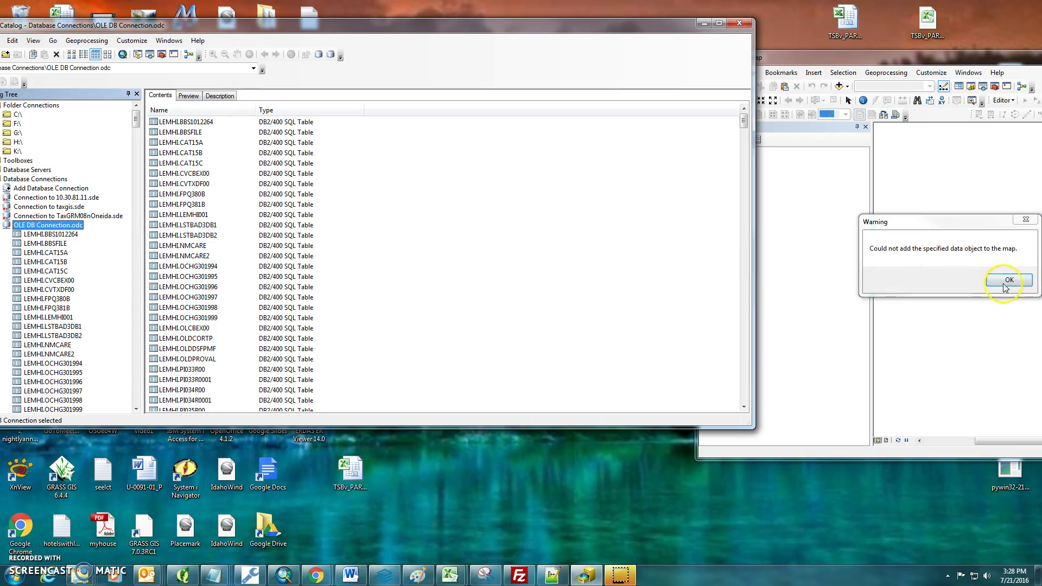
Dismiss the could-not-add warnings after trying LEMHI.BBSFILE and LEMHI.UAPARC00 in the map.
left_click(1001, 282)
left_click(16, 242)
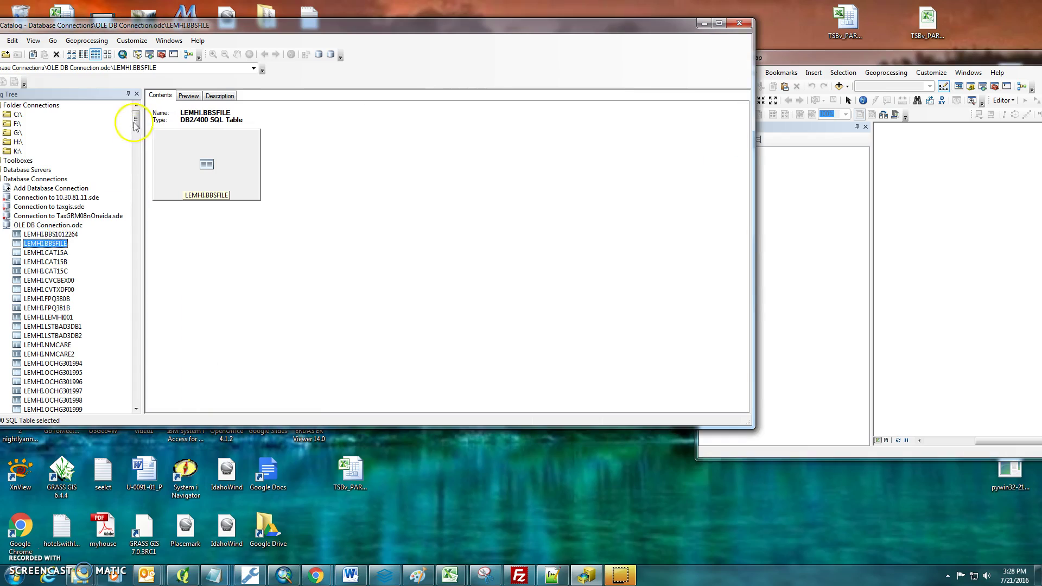
left_click_drag(136, 119, 135, 261)
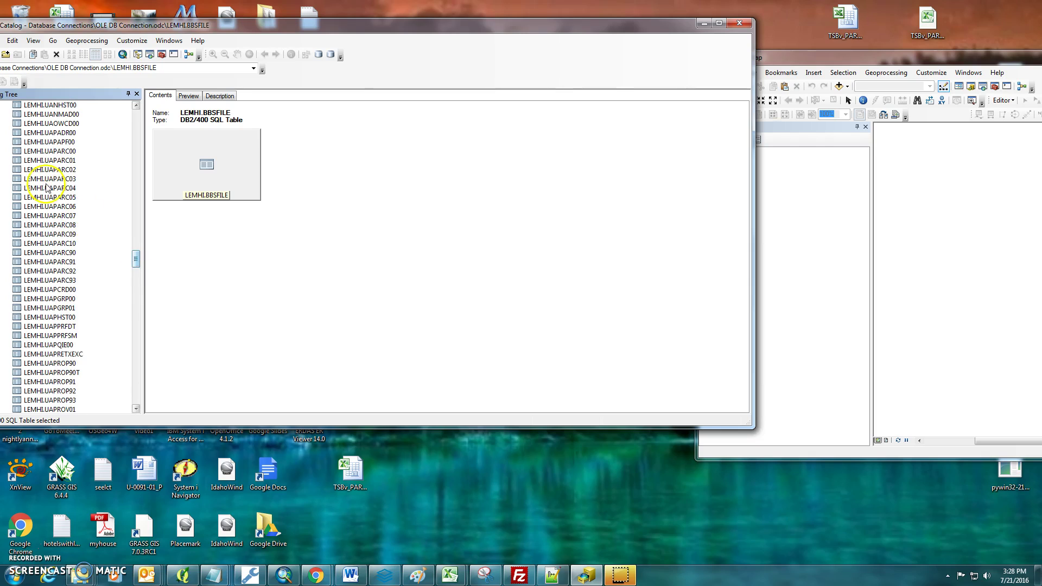
left_click(61, 154)
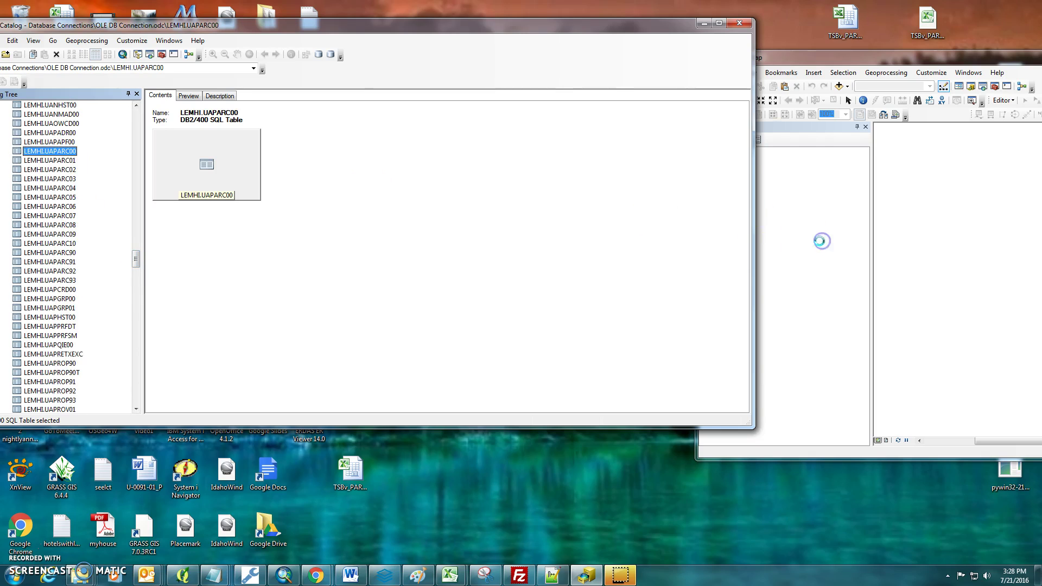
left_click(1001, 276)
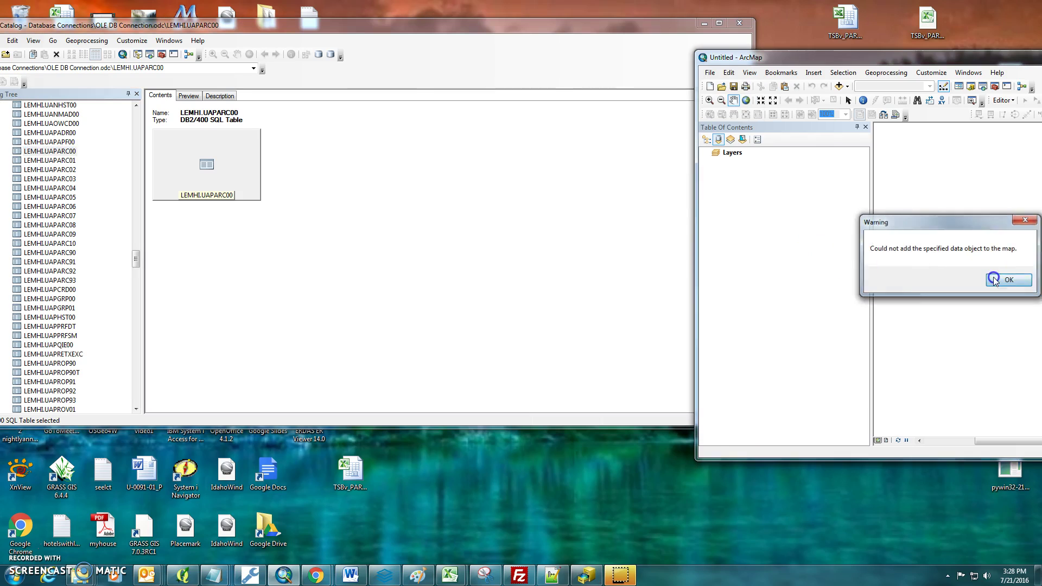
Widen ArcMap's Catalog and drop OLE DB Connection.odc onto its Database Connections.
left_click_drag(137, 260, 136, 115)
left_click_drag(1034, 57, 785, 31)
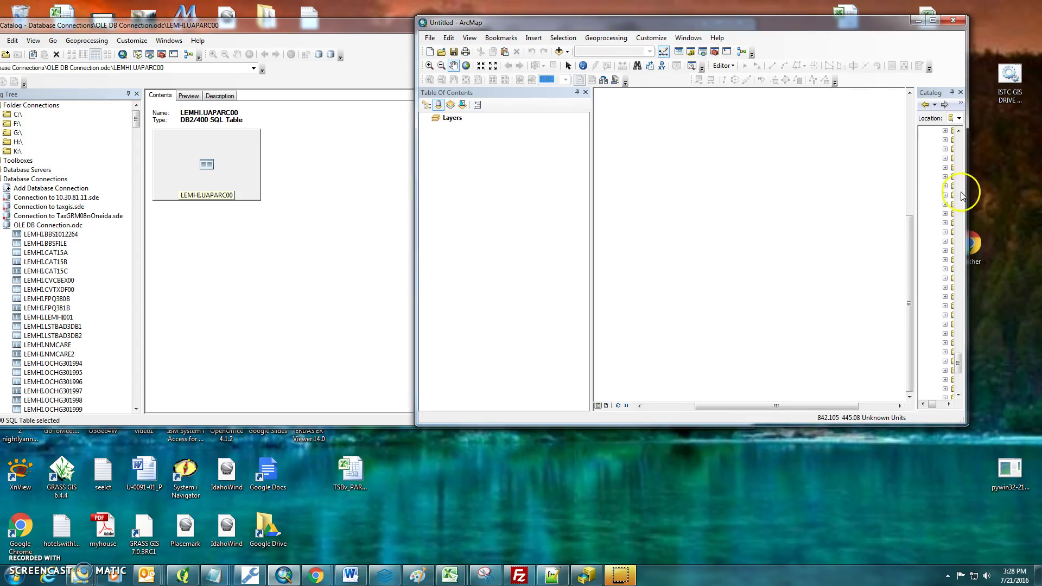
left_click_drag(966, 197, 1041, 195)
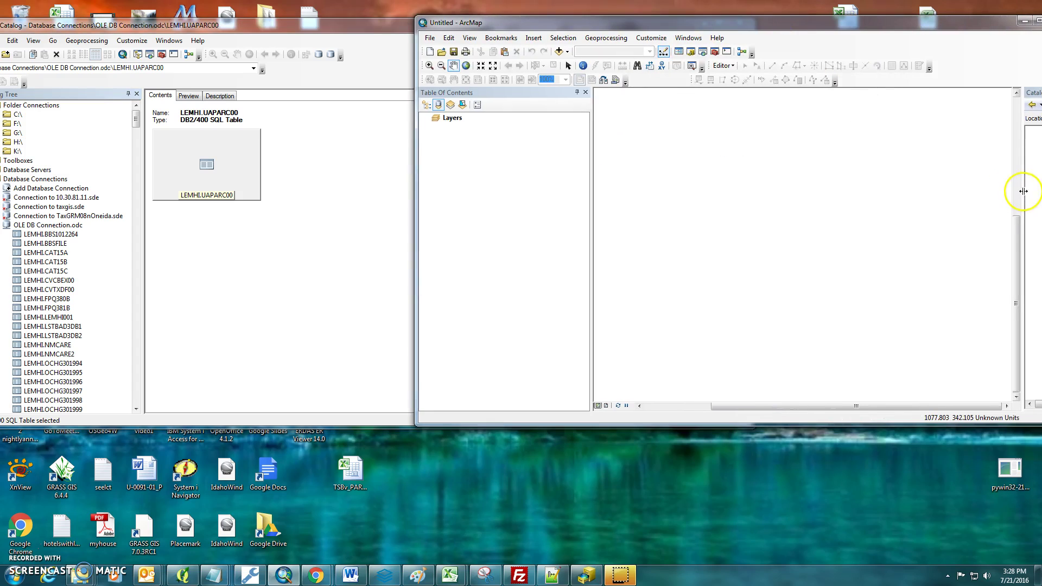
left_click_drag(891, 187, 807, 180)
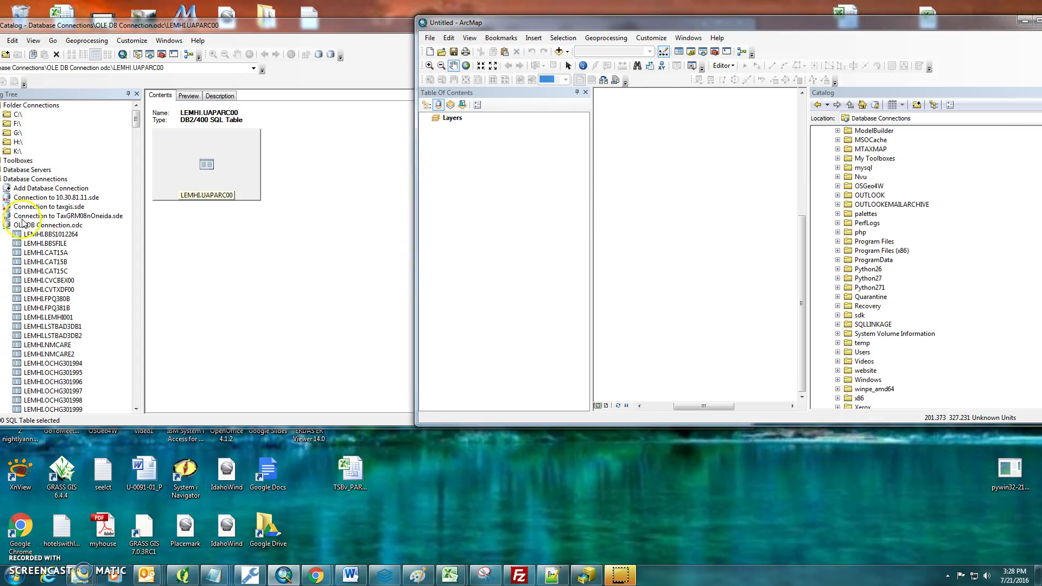
left_click_drag(25, 225, 899, 364)
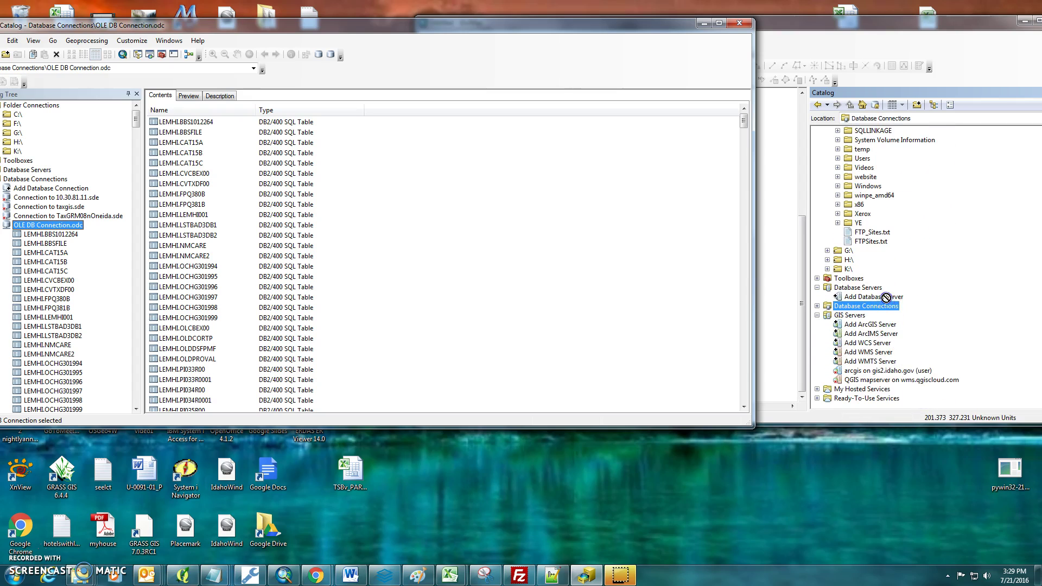
mouse_move(886, 297)
left_mouse_down()
mouse_move(907, 344)
mouse_move(892, 307)
left_mouse_up()
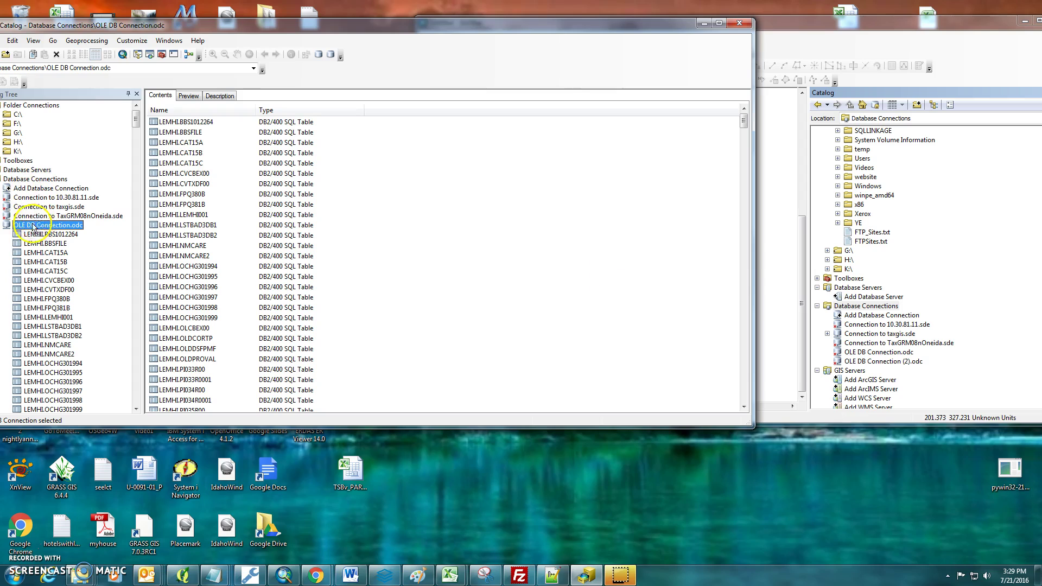
Clear the Paste Failed and Connect errors, then bring up actions for the duplicate OLE DB connection.
left_click(872, 312)
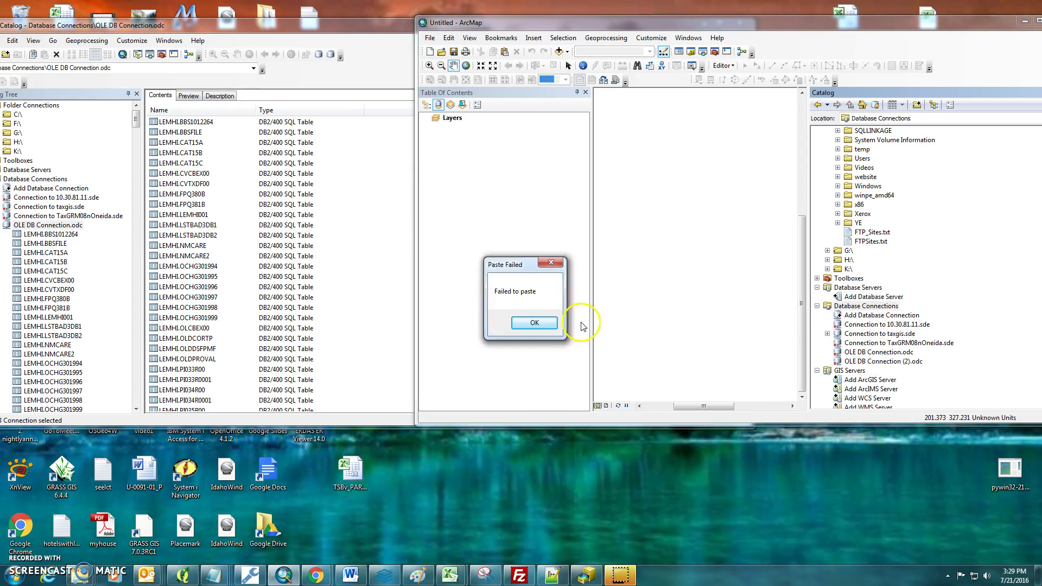
left_click(544, 328)
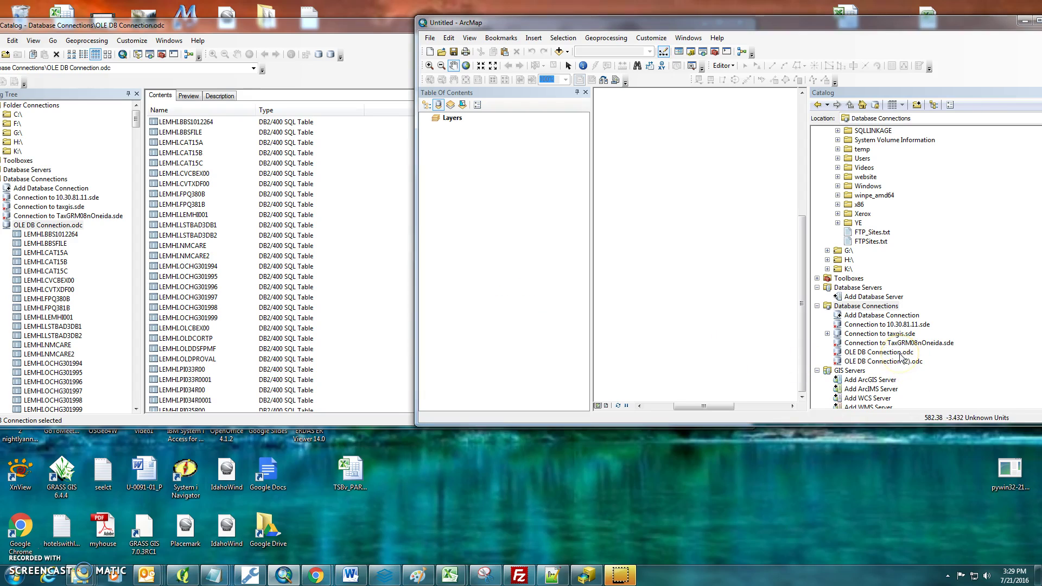
left_click(900, 352)
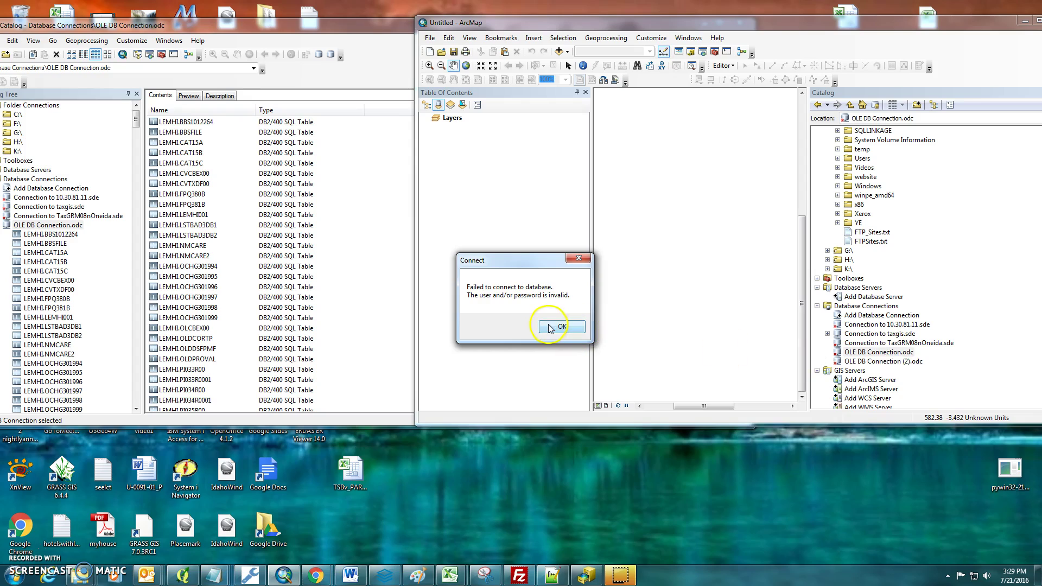
left_click(550, 328)
right_click(884, 353)
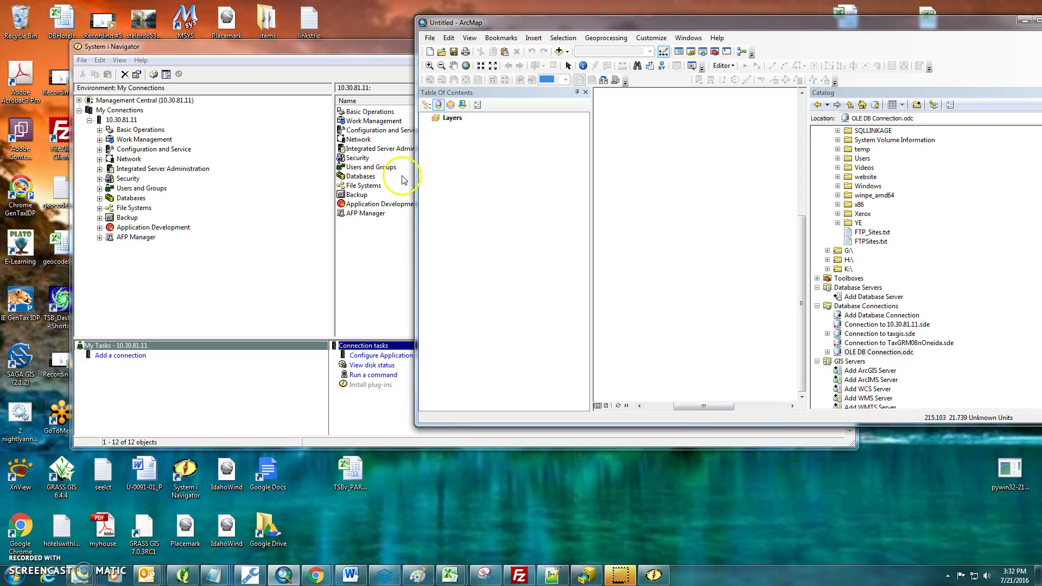
Bring ArcCatalog forward with OLE DB Connection.odc selected, keeping ArcMap on the right.
left_click_drag(798, 22, 622, 22)
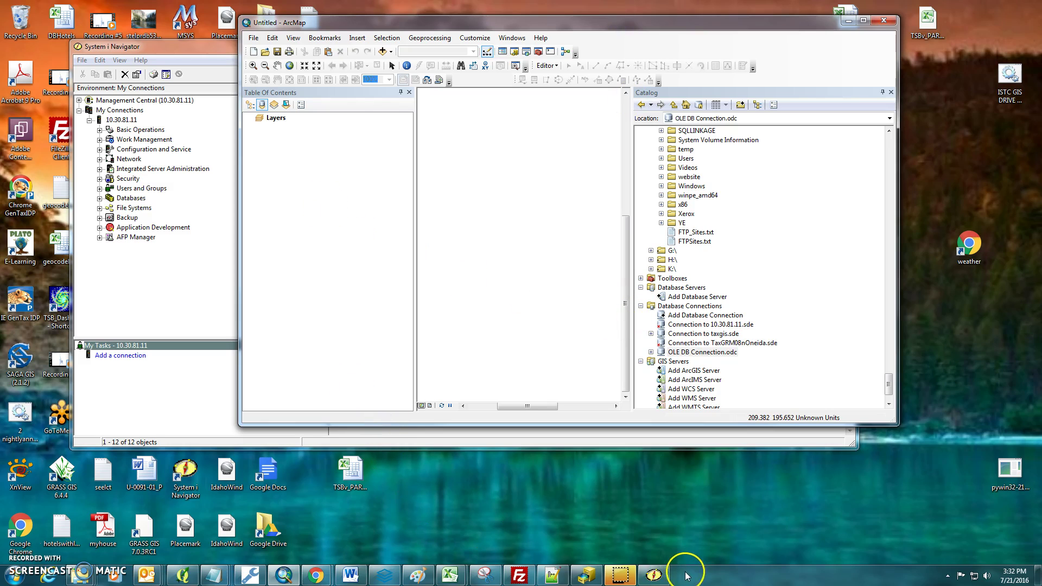
left_click(588, 575)
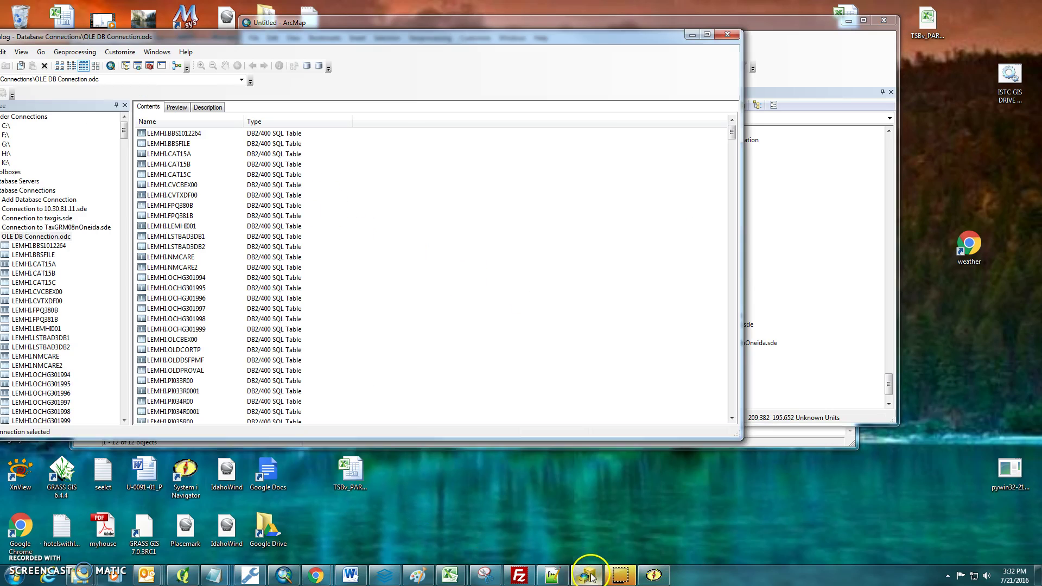
left_click(37, 237)
left_click_drag(419, 19, 601, 17)
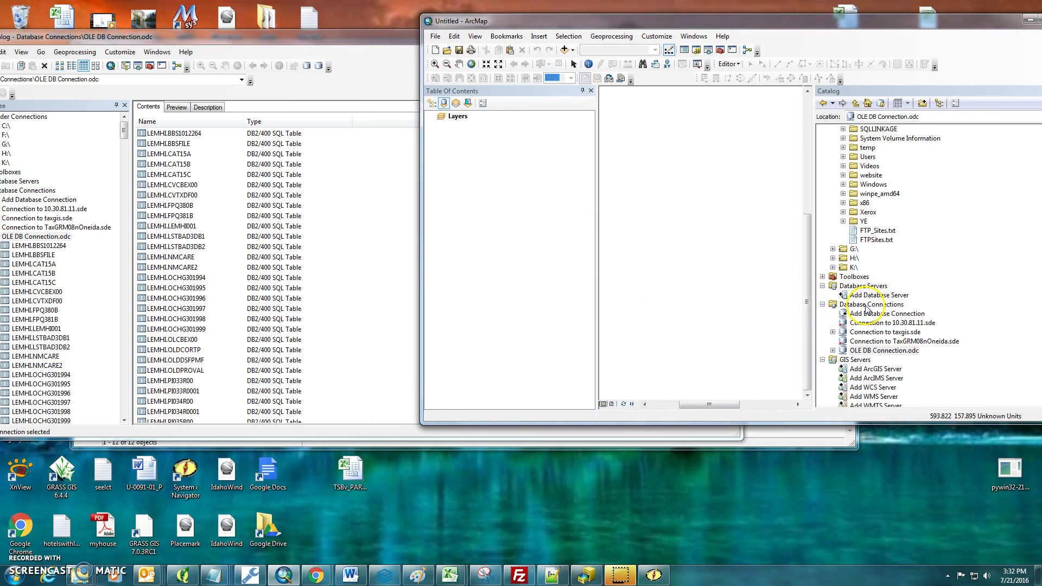
Expand OLE DB Connection.odc and drag the LEMHI.UAPARC00 table into the Table Of Contents.
double_click(872, 350)
scroll(896, 299, "down", 10)
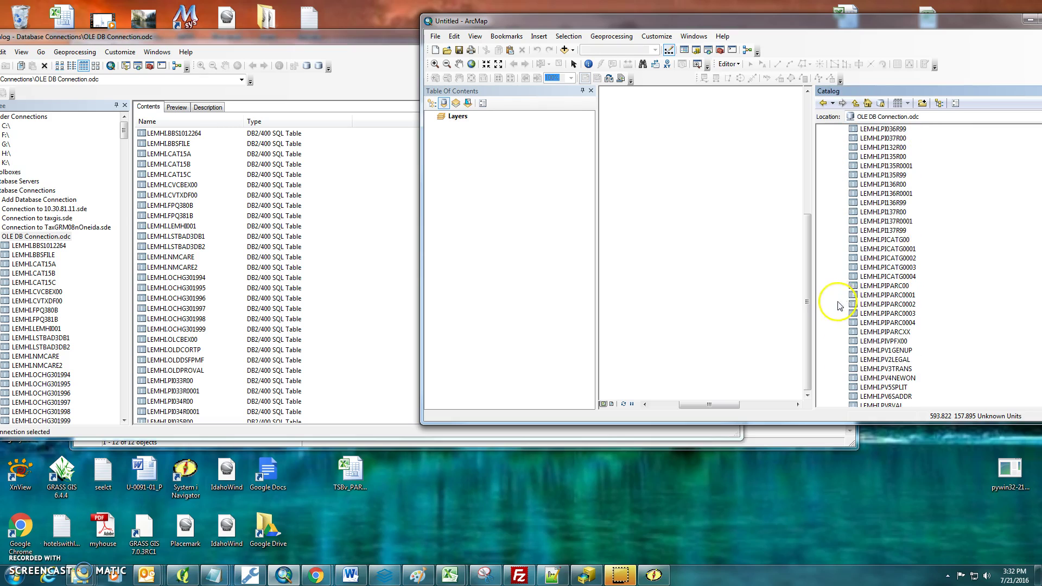
scroll(922, 266, "down", 15)
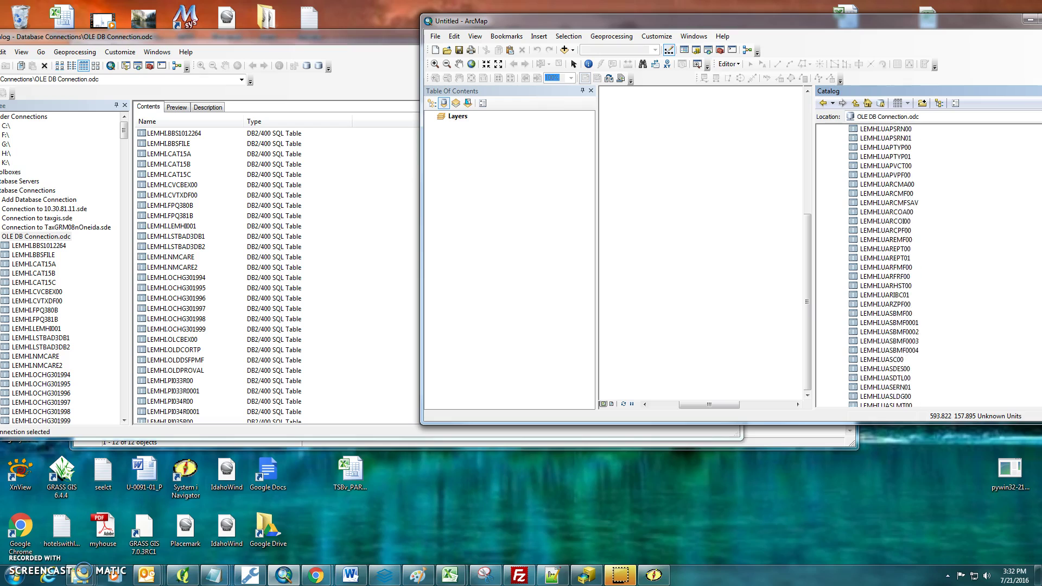
scroll(923, 266, "down", 5)
scroll(917, 270, "up", 4)
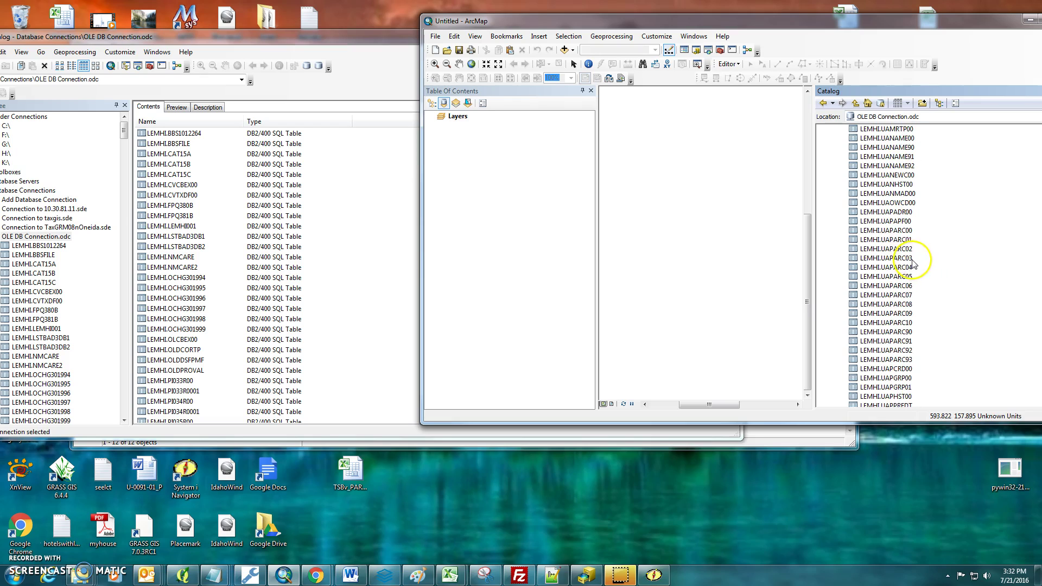
scroll(917, 270, "down", 2)
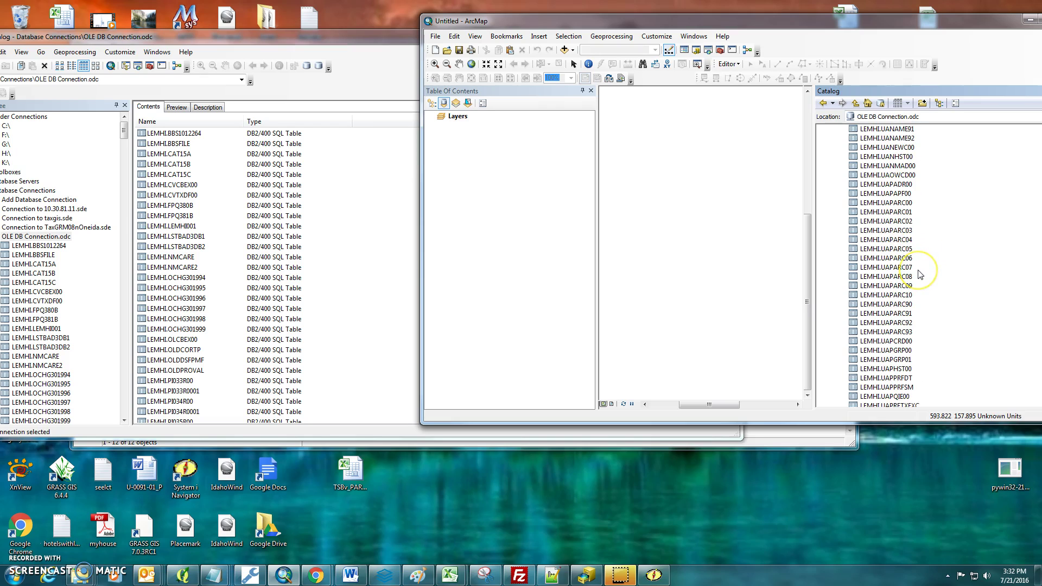
left_click_drag(888, 205, 471, 163)
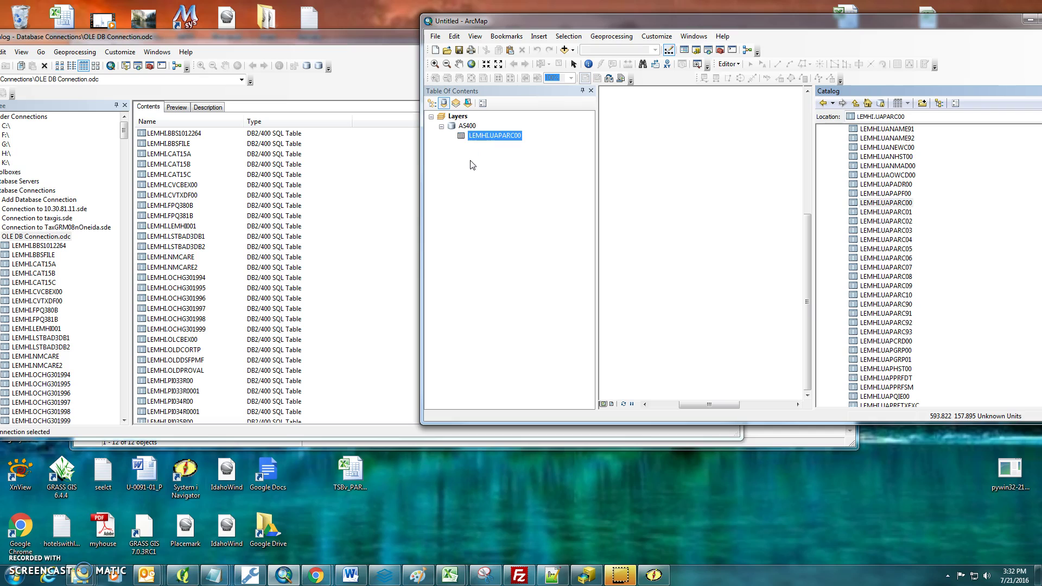
Open the LEMHI.UAPARC00 layer's attribute table and dock it inside ArcMap.
right_click(481, 135)
left_click(493, 142)
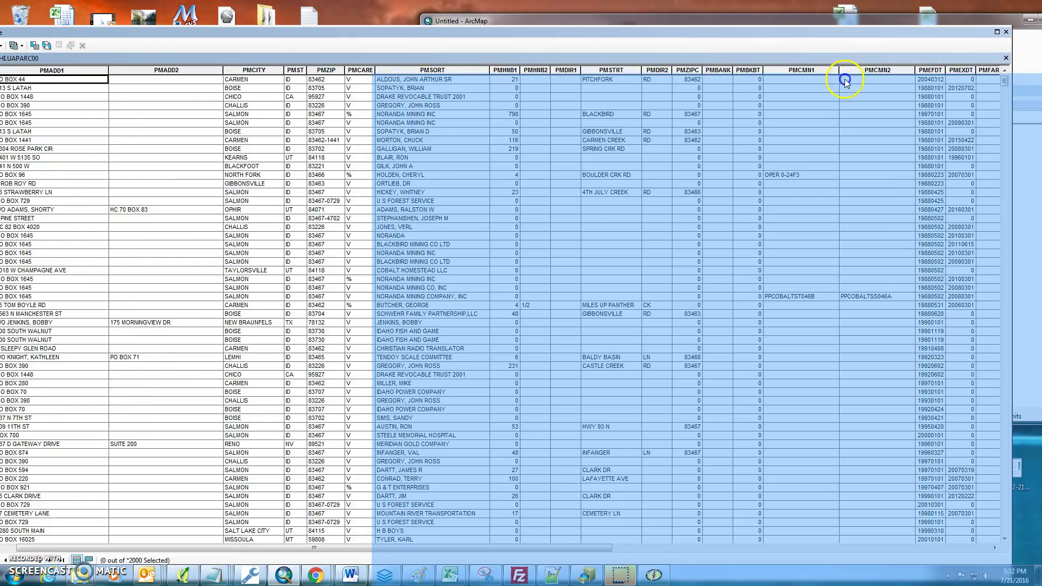
left_click_drag(845, 80, 825, 82)
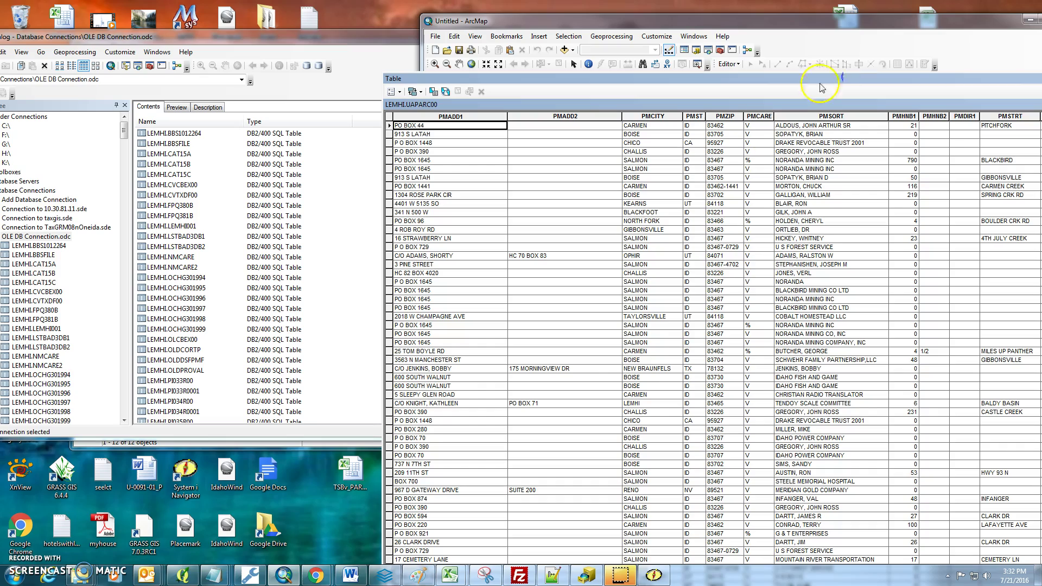
Browse the parcel records and columns, then move the table aside to uncover the map.
left_click(492, 380)
scroll(489, 386, "right", 10)
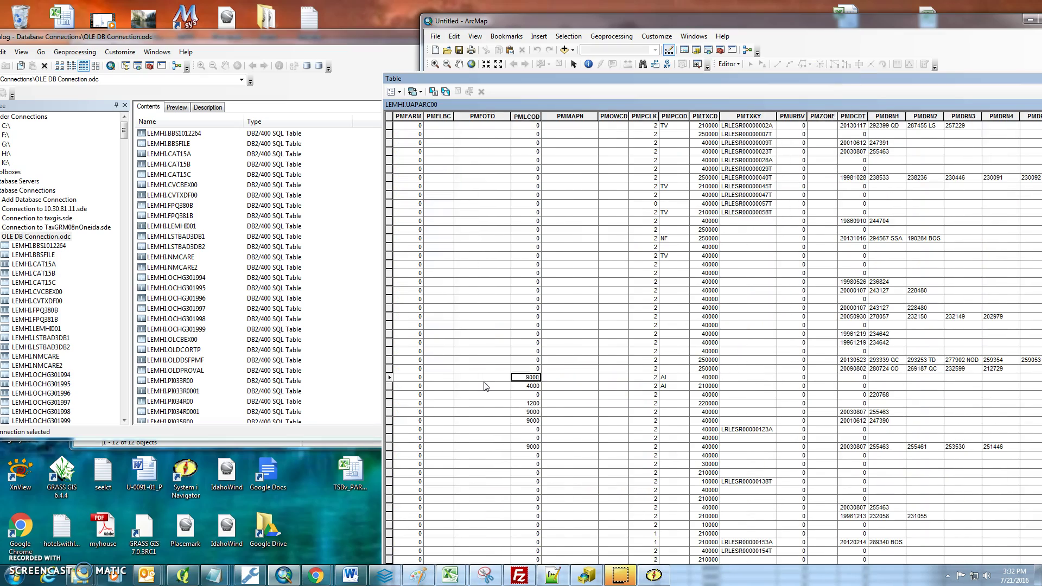
scroll(485, 387, "left", 10)
scroll(485, 387, "right", 10)
scroll(485, 386, "left", 10)
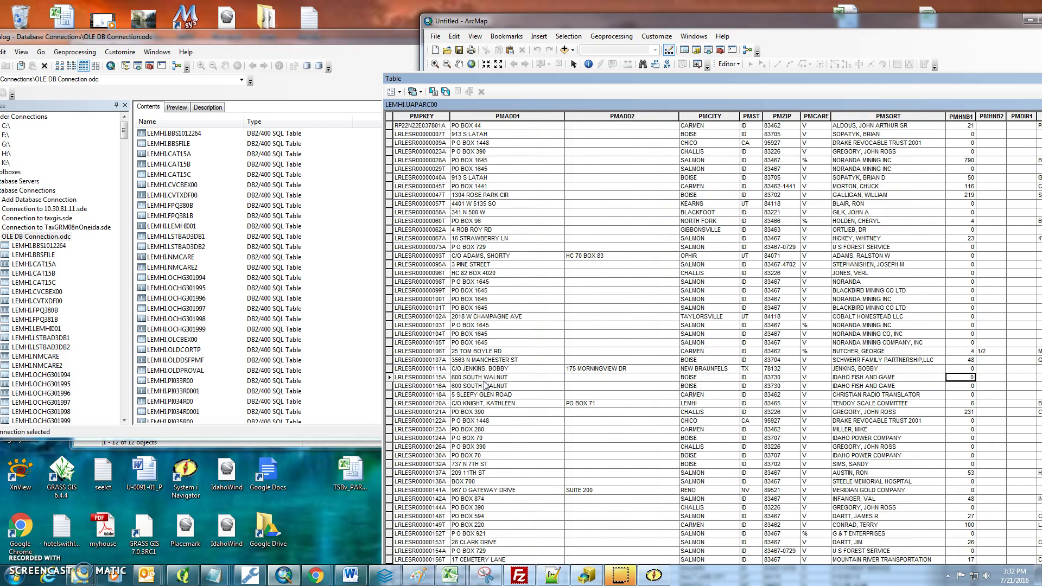
left_click(421, 334)
scroll(418, 272, "down", 1)
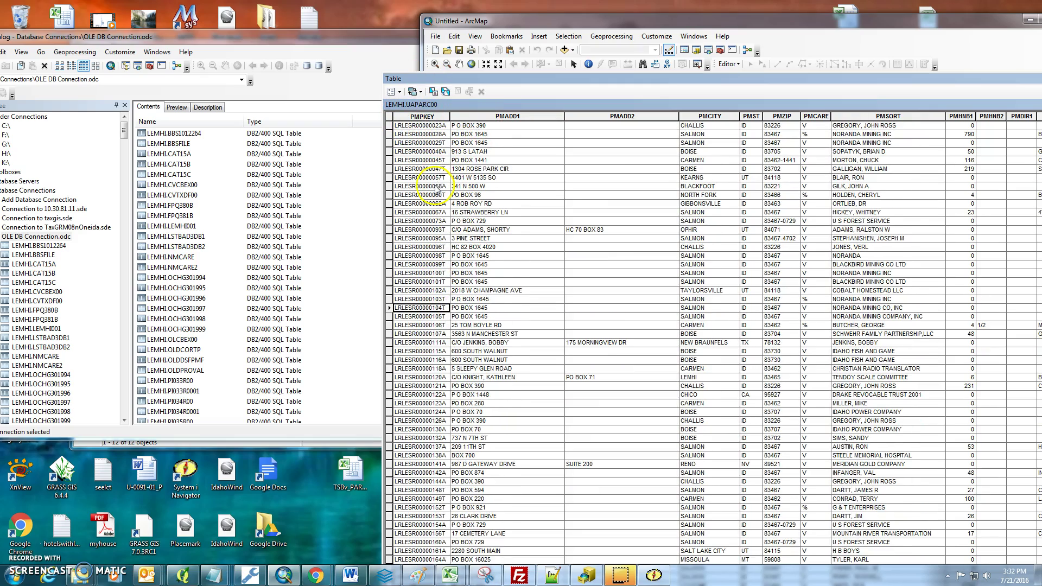
left_click_drag(413, 79, 872, 83)
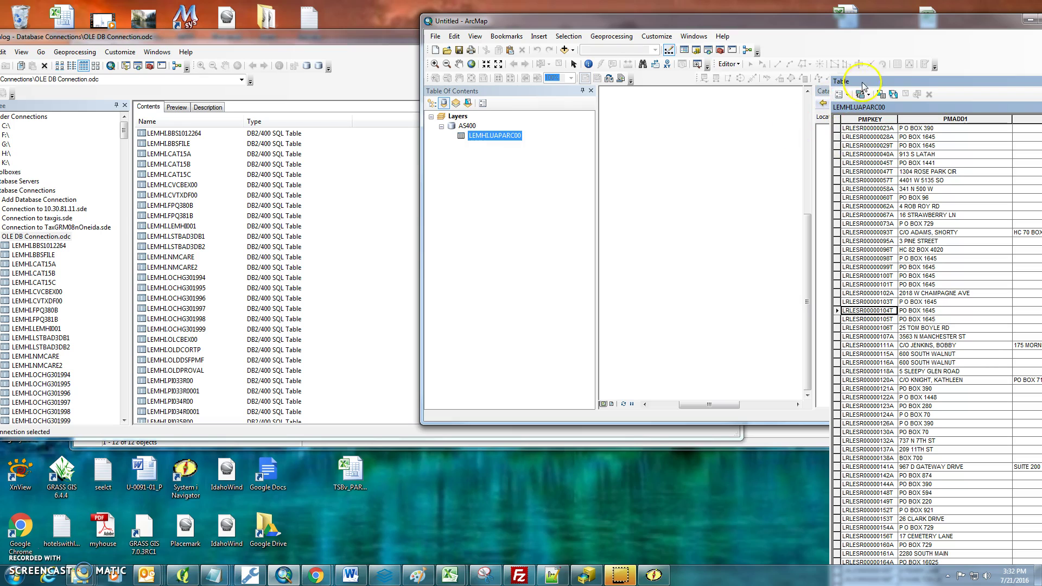
Select all records and dock the LEMHI.UAPARC00 table together with the Catalog window.
left_click(850, 98)
left_click_drag(850, 99, 851, 99)
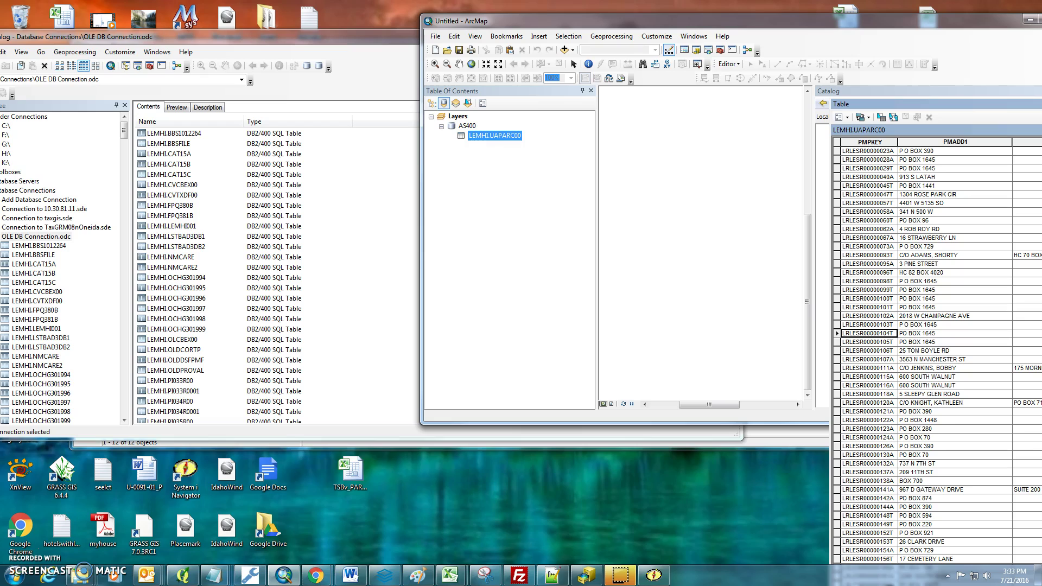
mouse_move(597, 578)
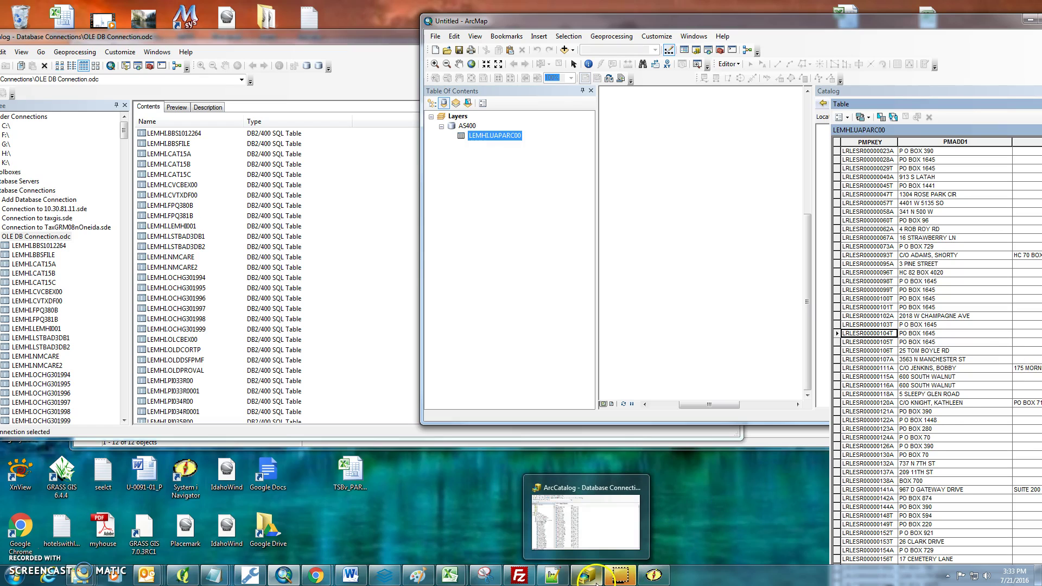